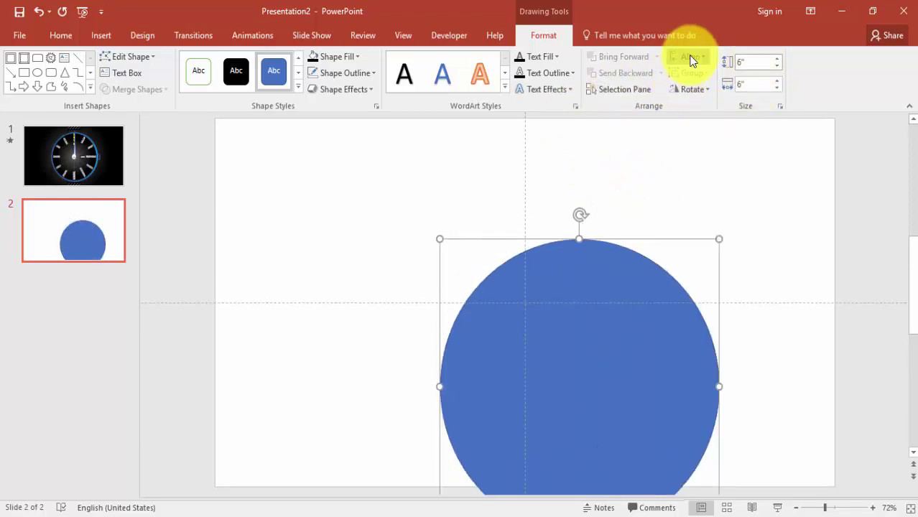
Centre the blue circle on the slide both horizontally and vertically
left_click(704, 90)
left_click(691, 56)
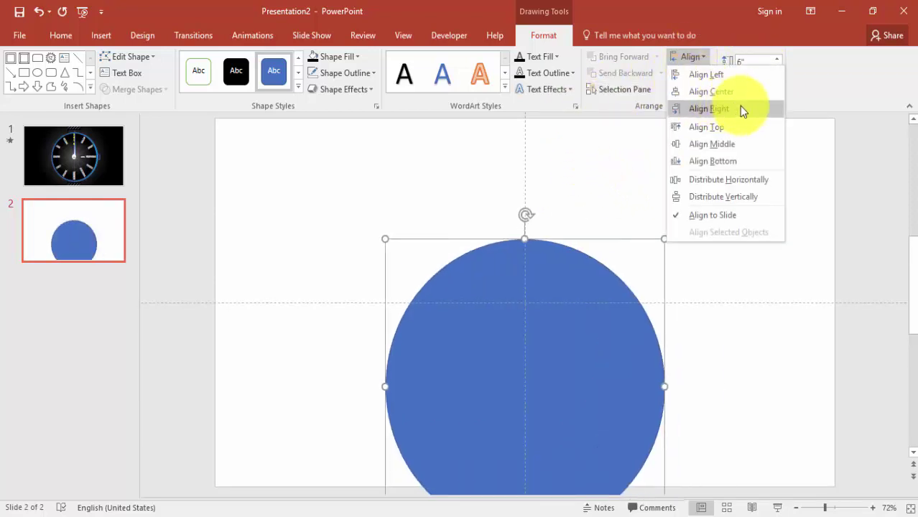
left_click(732, 144)
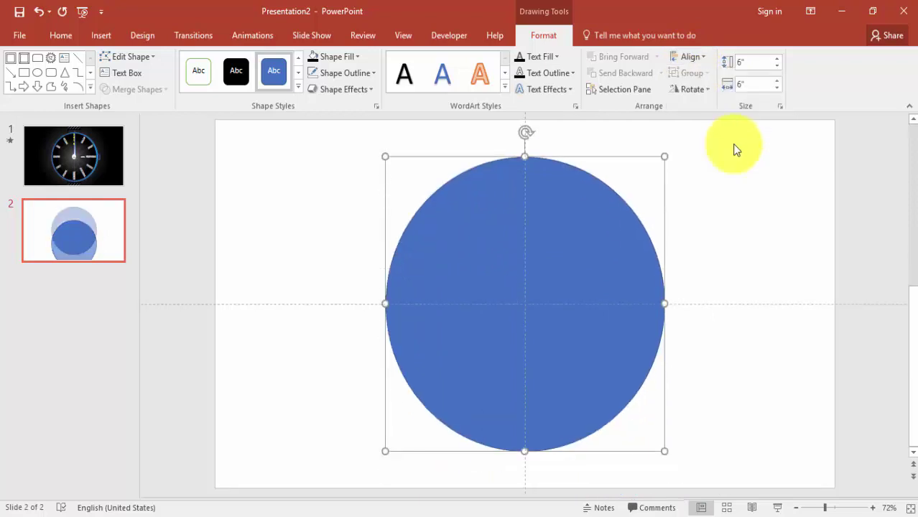
left_click(714, 237)
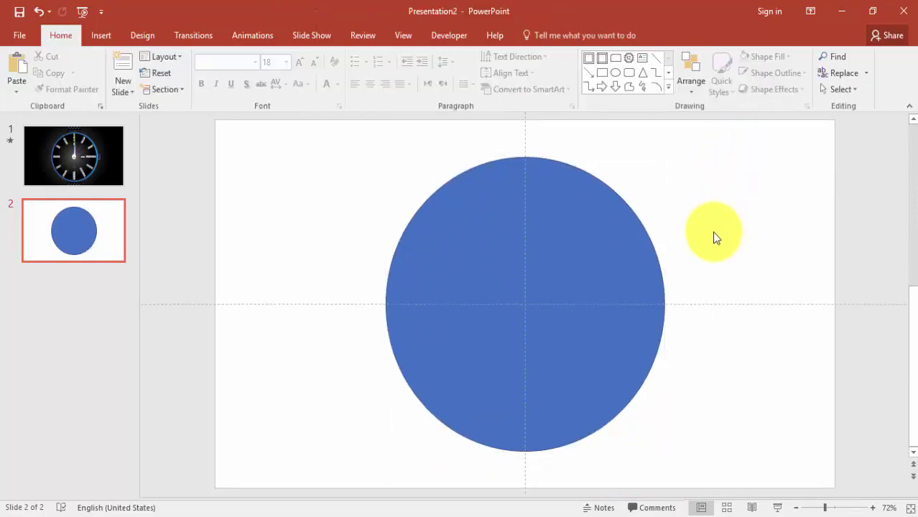
Draw a 12-point star about 4.94" tall and 4.62" wide overlapping the circle, and collapse its points into thin spokes
left_click(105, 34)
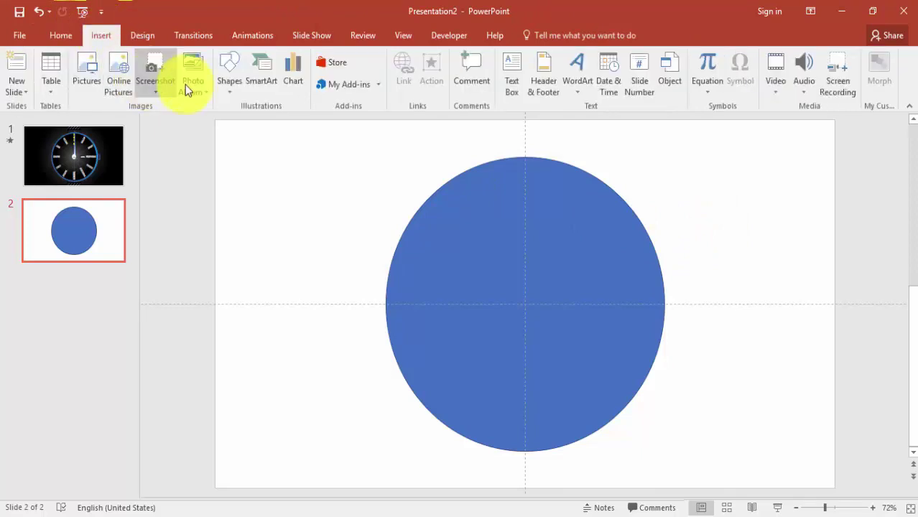
left_click(230, 83)
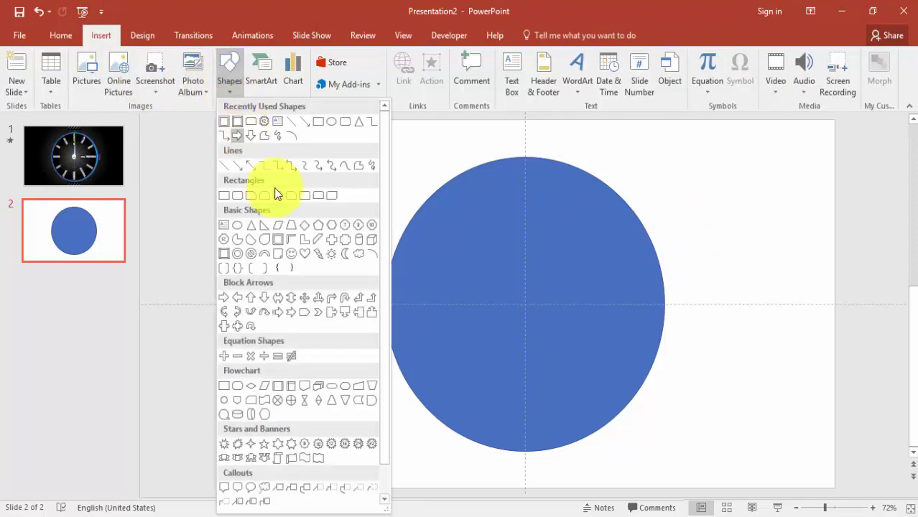
left_click(332, 445)
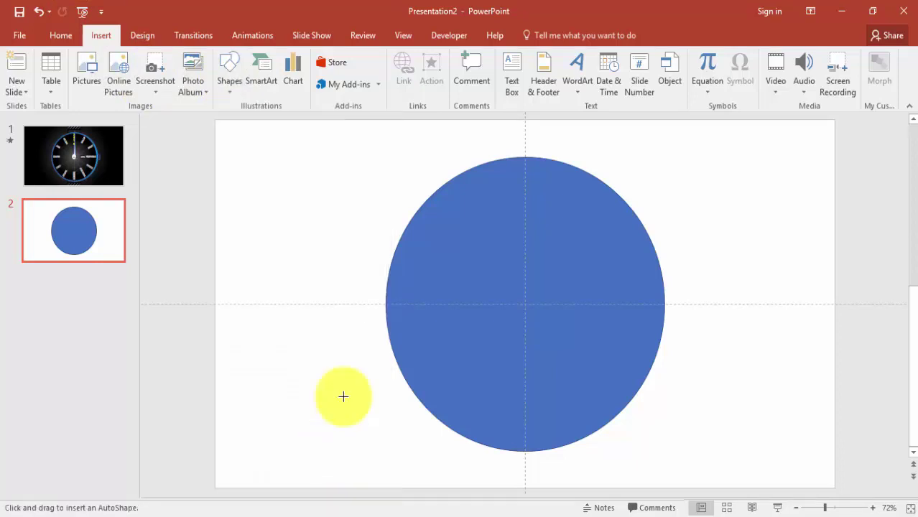
left_click_drag(285, 184, 500, 426)
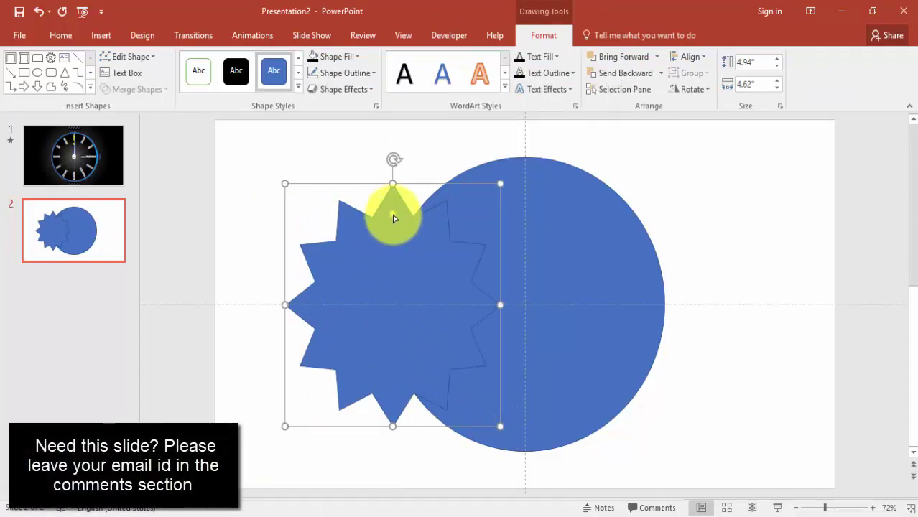
left_click_drag(393, 219, 392, 305)
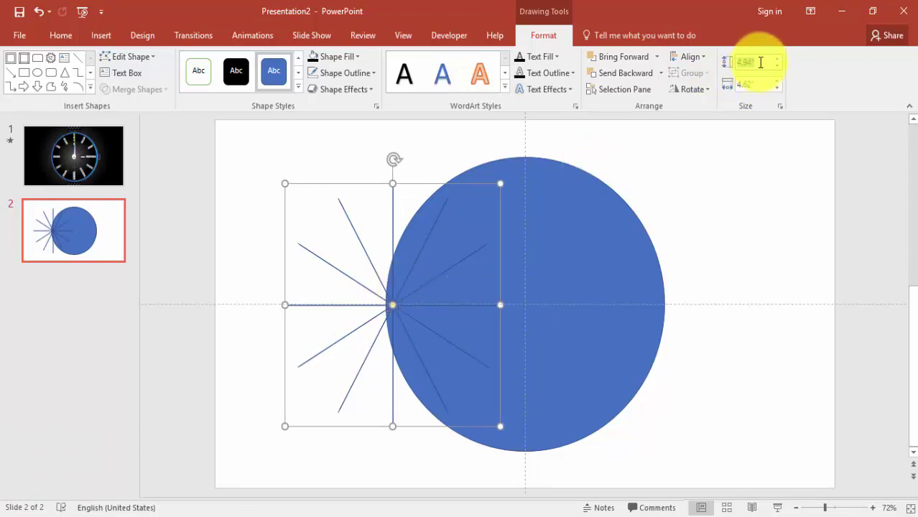
Set the star's height and width to 6" each
type("6")
key("Return")
left_click(755, 87)
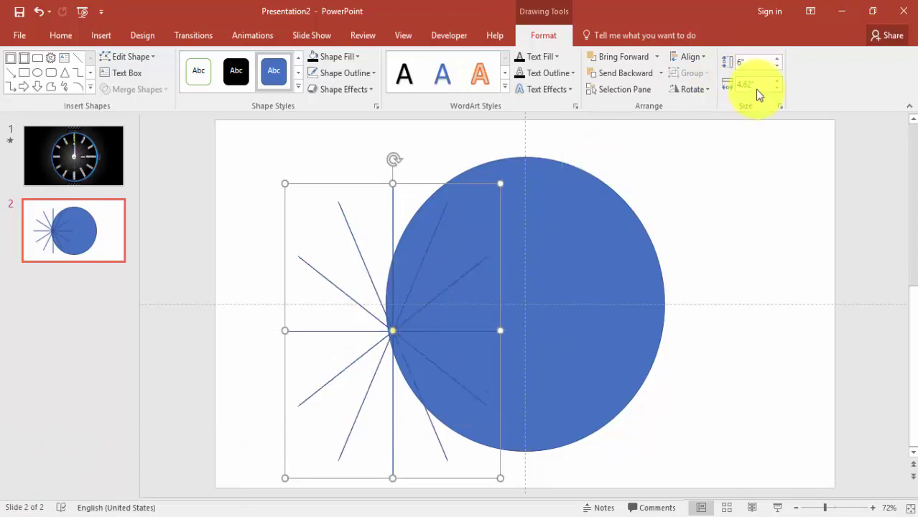
type("6")
key("Return")
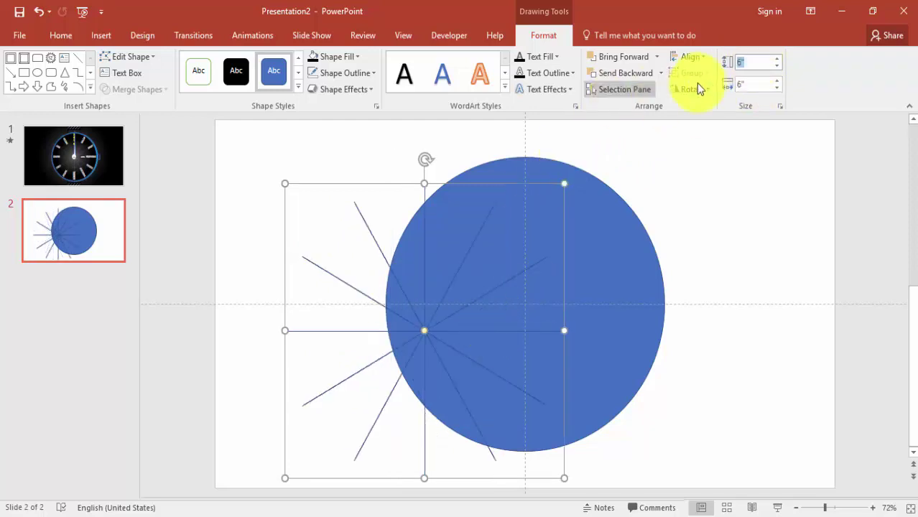
Centre the star on the slide horizontally and vertically so it sits over the circle
left_click(694, 58)
left_click(708, 92)
left_click(691, 57)
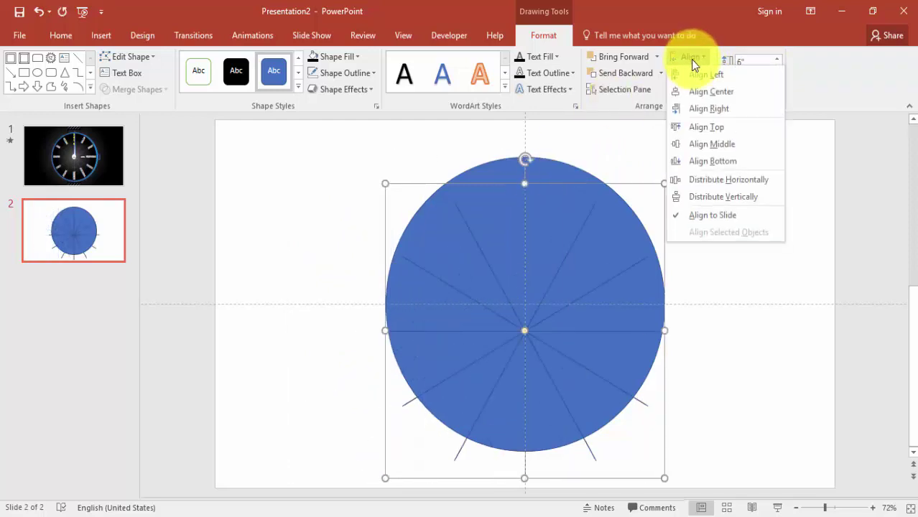
left_click(740, 144)
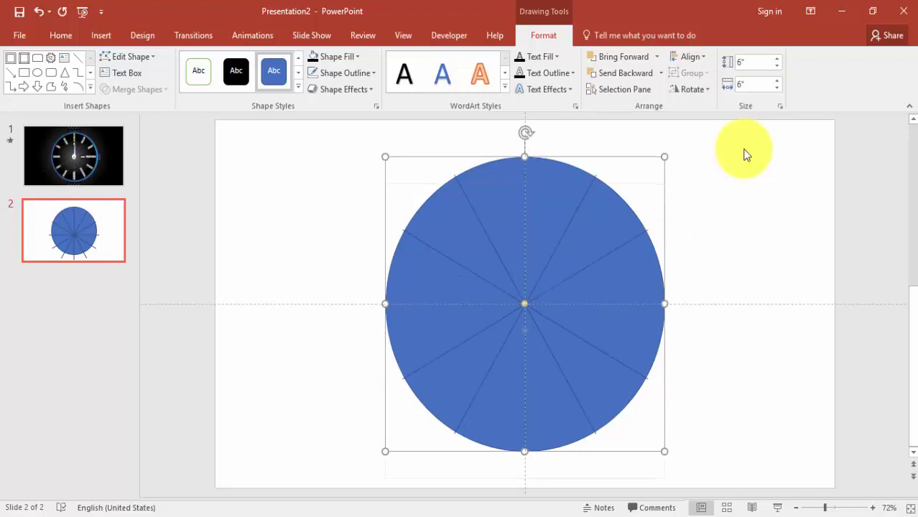
Deselect the star and hide the drawing guides
left_click(749, 273)
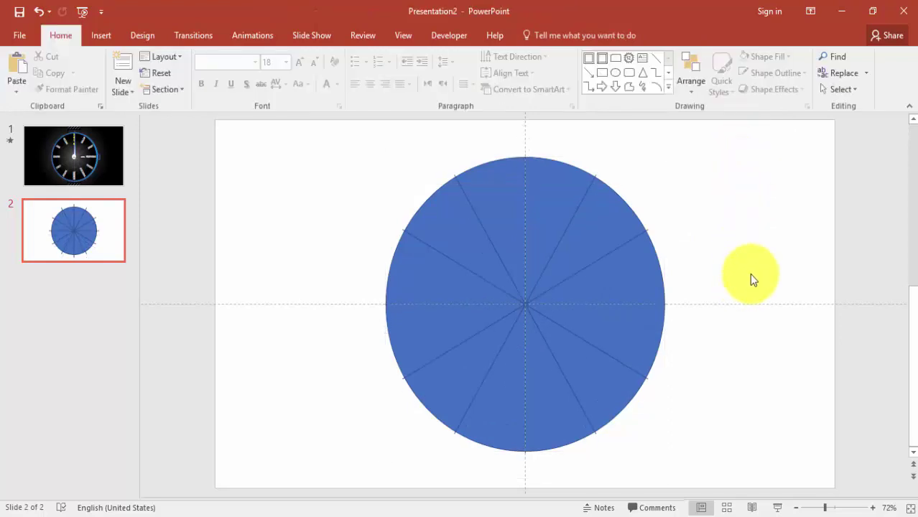
left_click(404, 36)
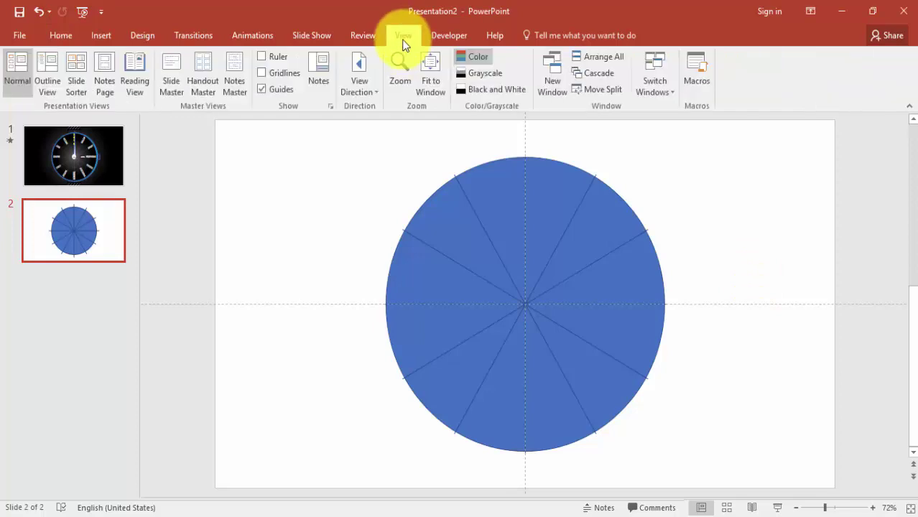
left_click(262, 90)
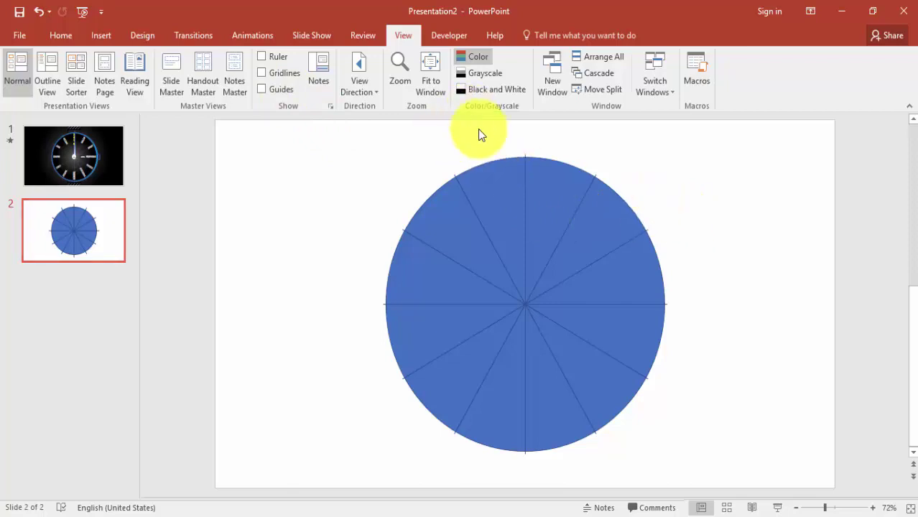
Duplicate the blue circle beside the original and set the copy's height and width to 6.2" each
left_click(492, 165)
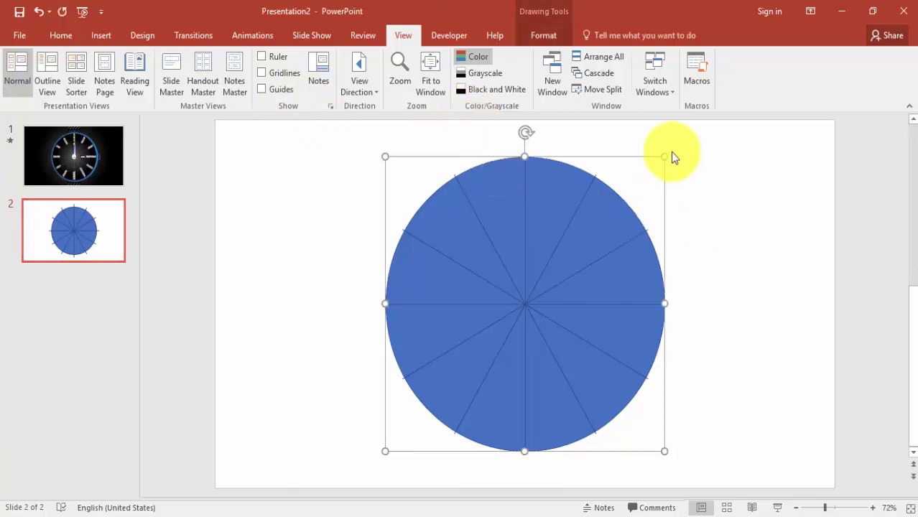
left_click_drag(540, 197, 662, 207)
left_click(543, 36)
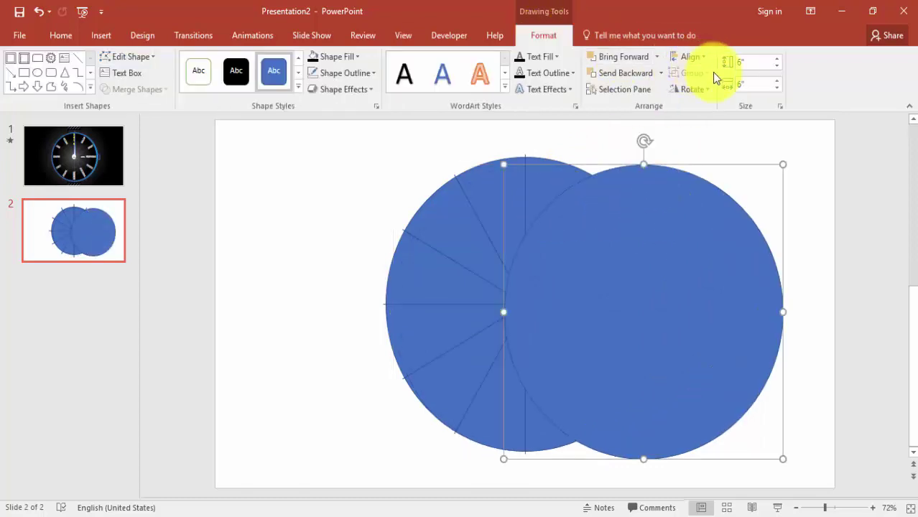
left_click(776, 59)
left_click(776, 59)
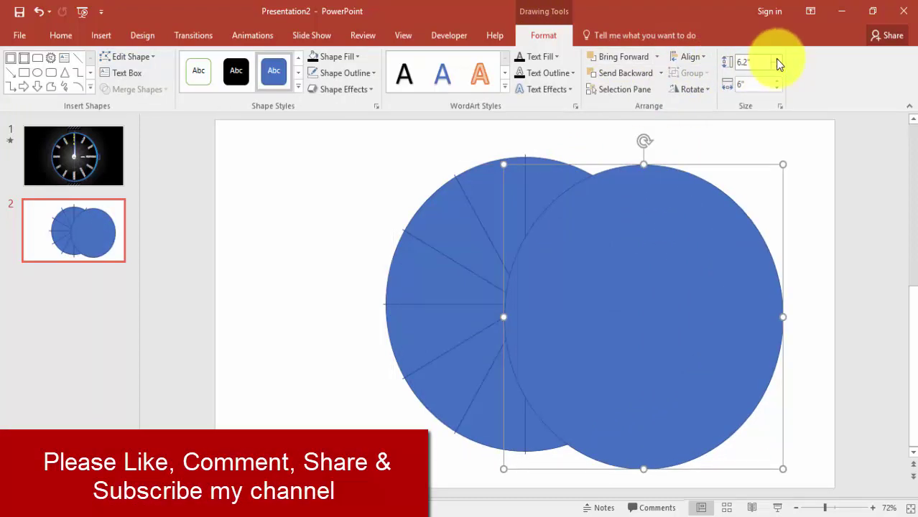
left_click(776, 81)
left_click(777, 80)
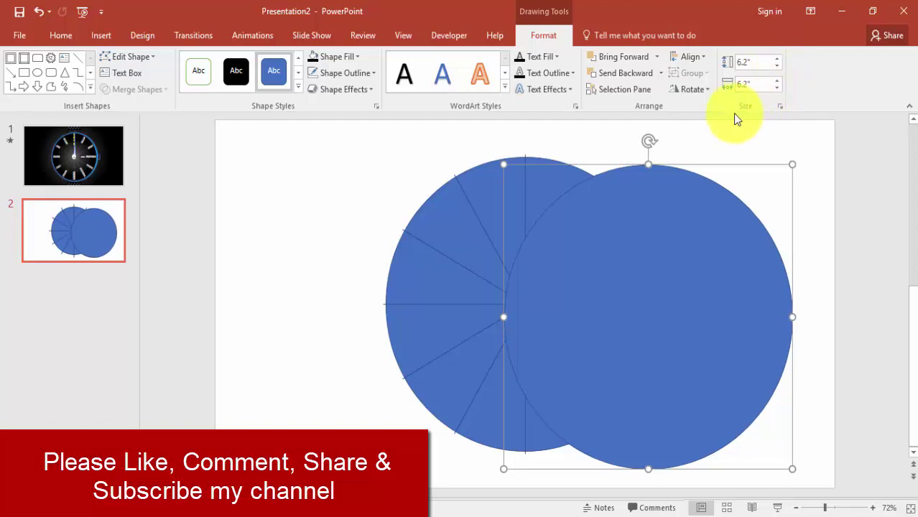
Fill the duplicated circle with the standard light blue and remove its outline
left_click(354, 58)
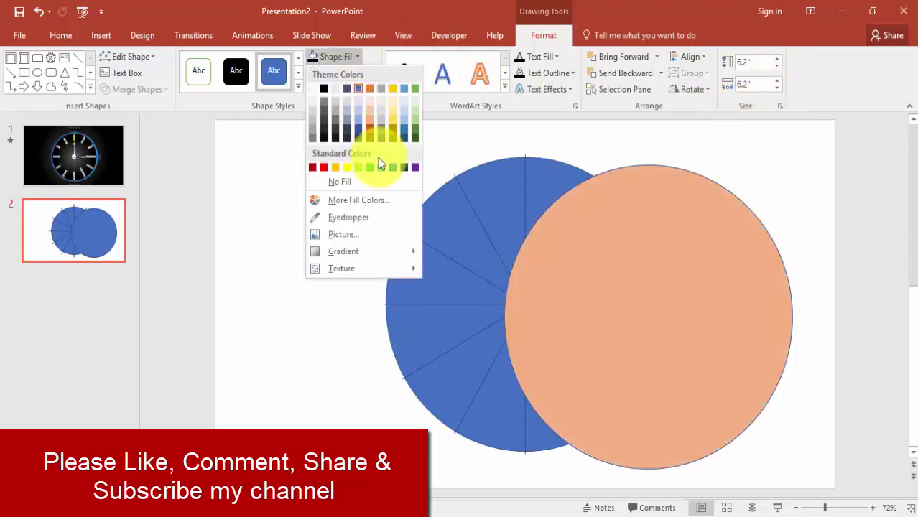
left_click(383, 168)
left_click(350, 73)
left_click(342, 200)
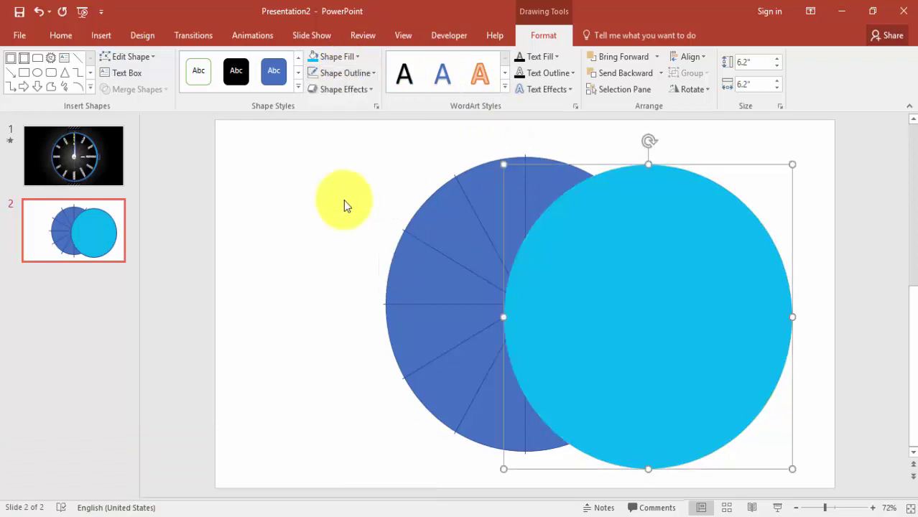
Send the light blue circle to the back and centre it on the slide horizontally and vertically
left_click(661, 76)
left_click(653, 106)
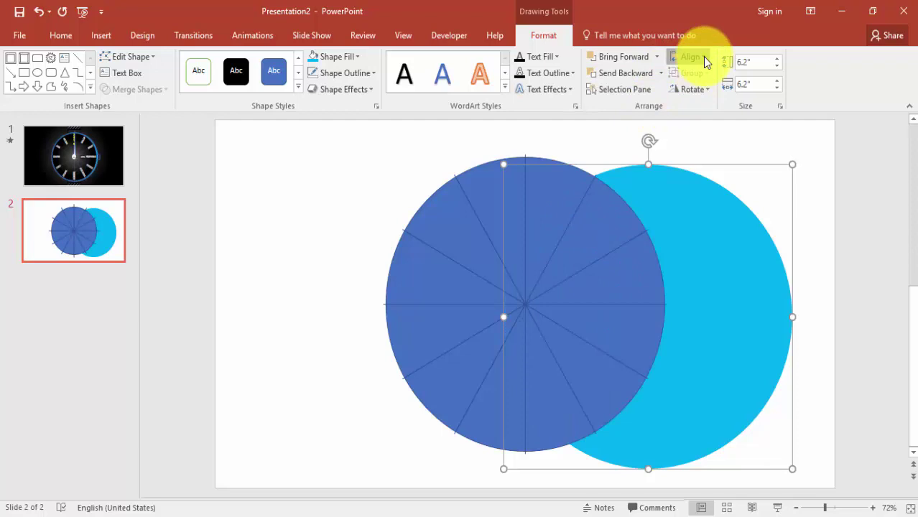
left_click(706, 61)
left_click(714, 89)
left_click(691, 57)
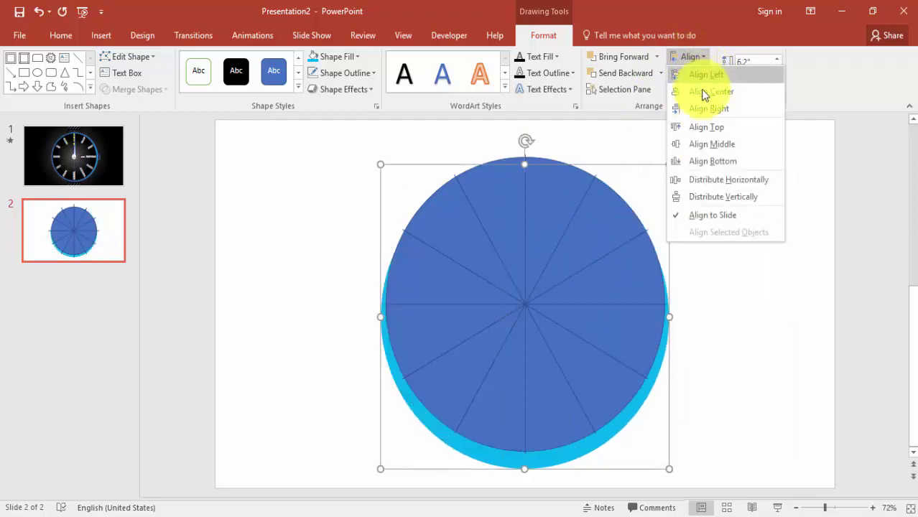
left_click(711, 144)
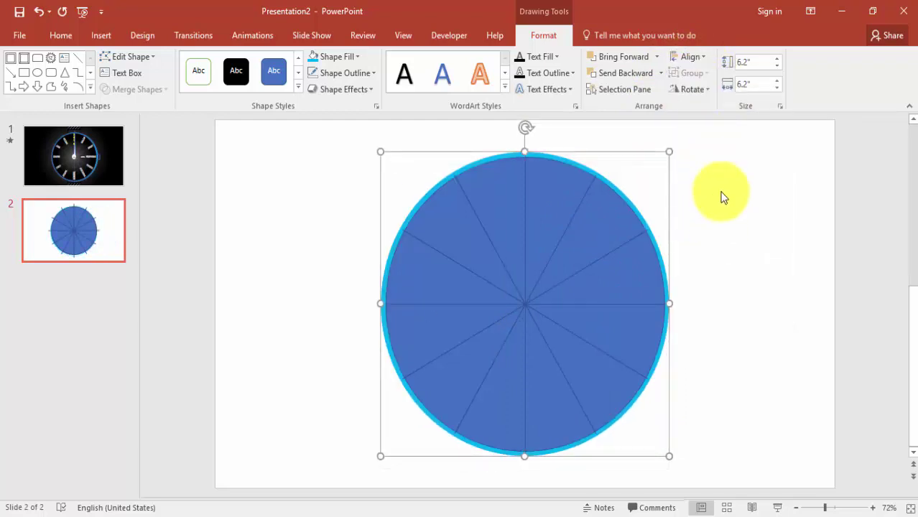
Enlarge the light blue circle to 6.3" in height and width and centre it on the slide again
left_click(777, 59)
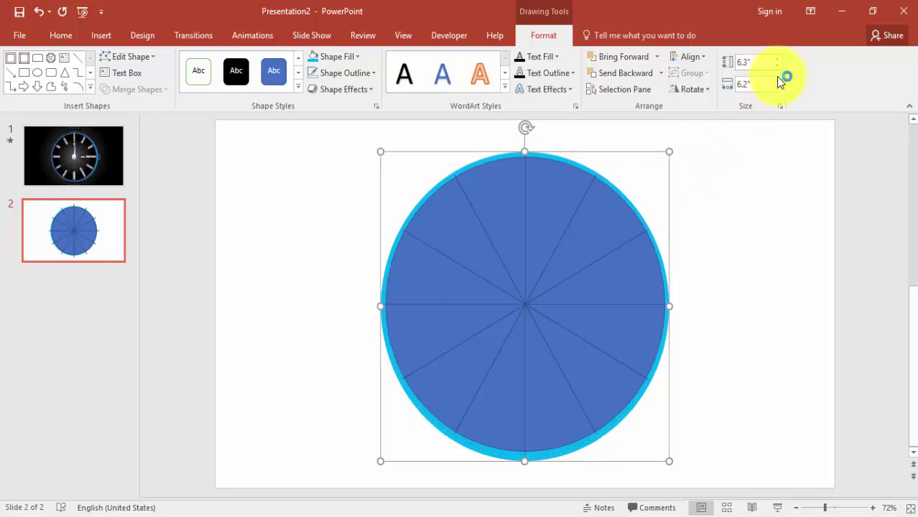
left_click(779, 82)
left_click(690, 57)
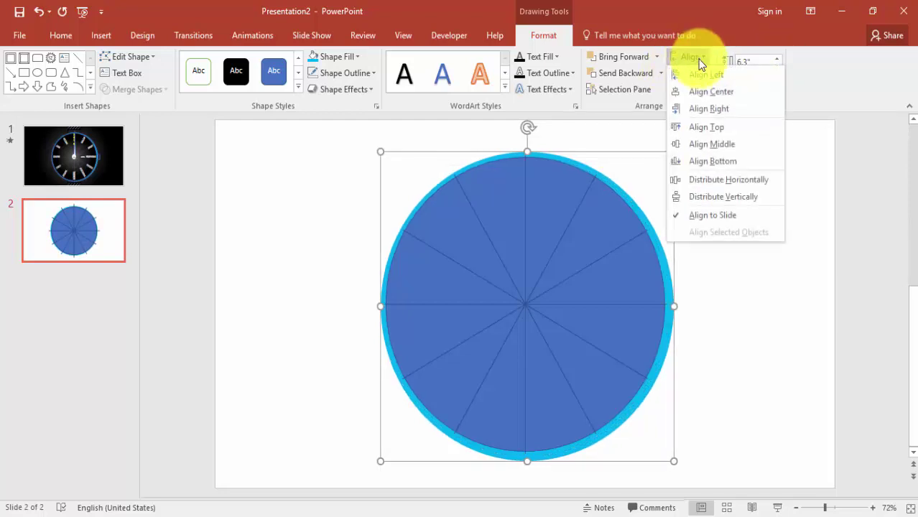
left_click(722, 96)
left_click(690, 56)
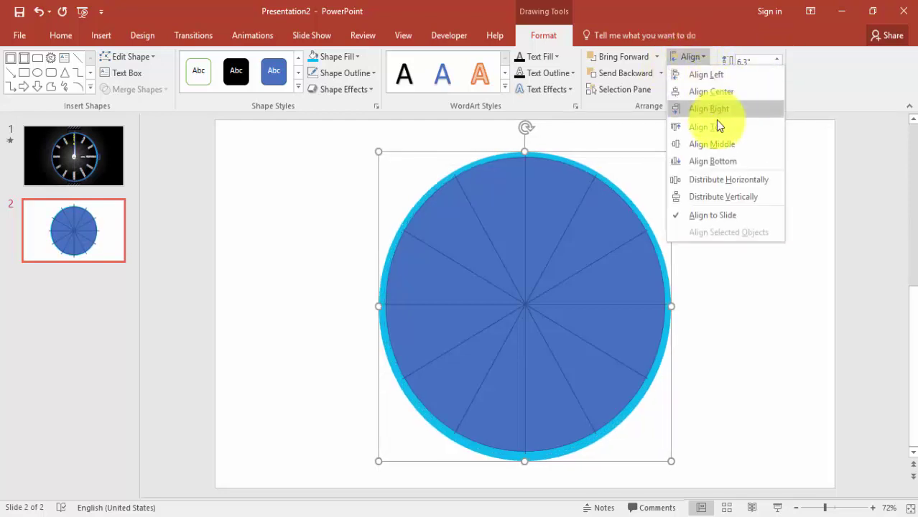
left_click(730, 144)
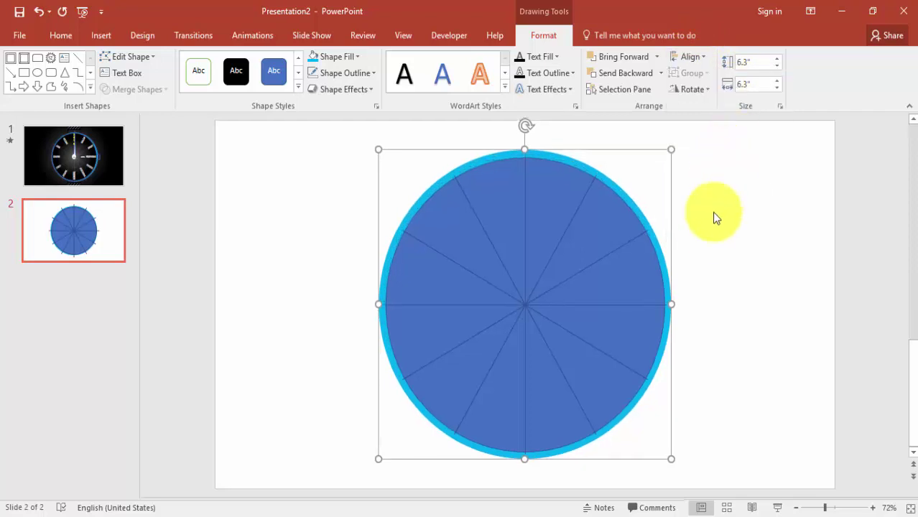
left_click(717, 233)
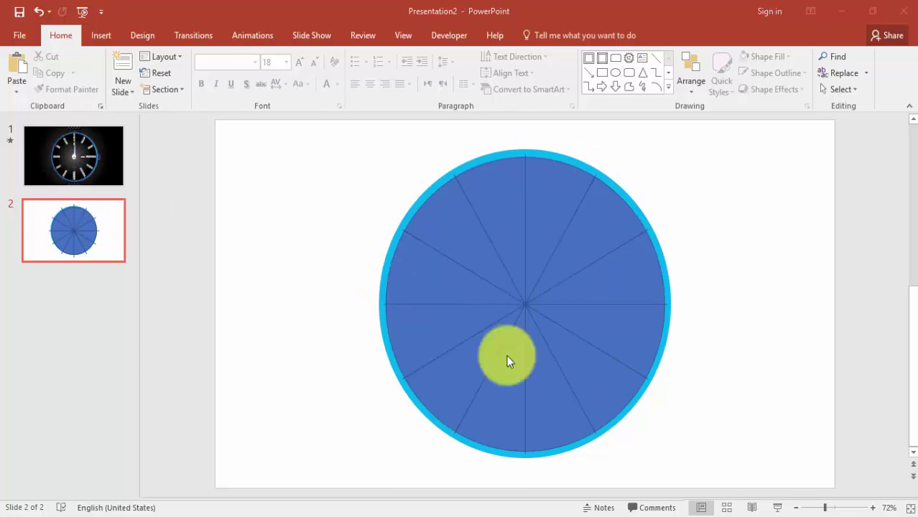
Draw a narrow isosceles triangle about 3.16" tall and 0.3" wide in the empty area beside the dial
left_click(100, 35)
left_click(232, 90)
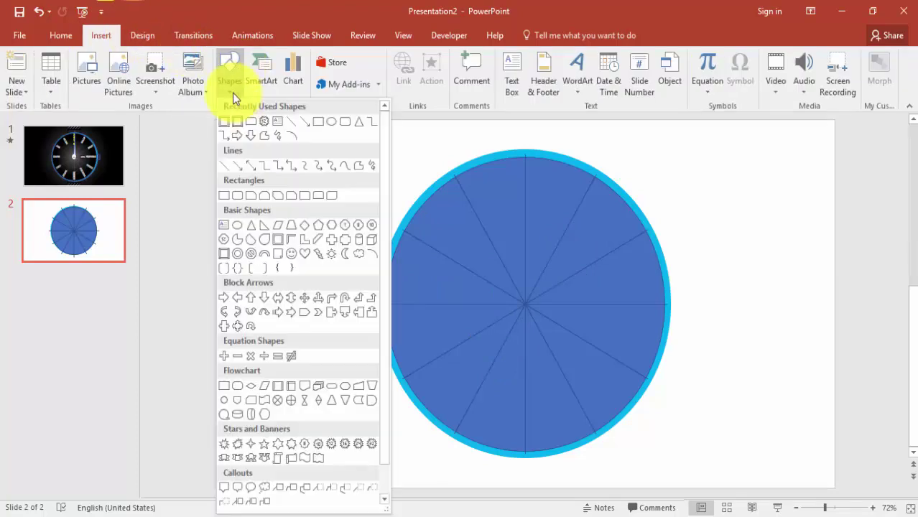
left_click(255, 232)
left_click_drag(302, 171, 309, 321)
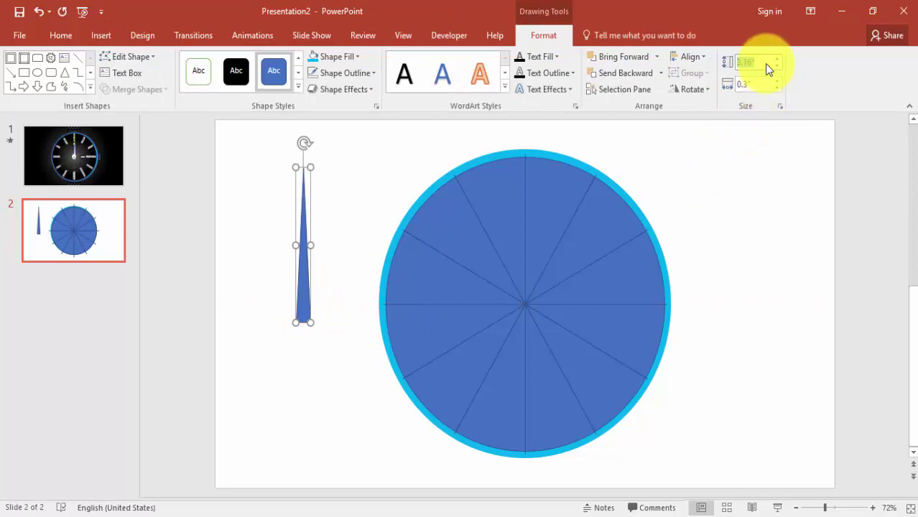
Set the narrow triangle's height to 3"
type("3")
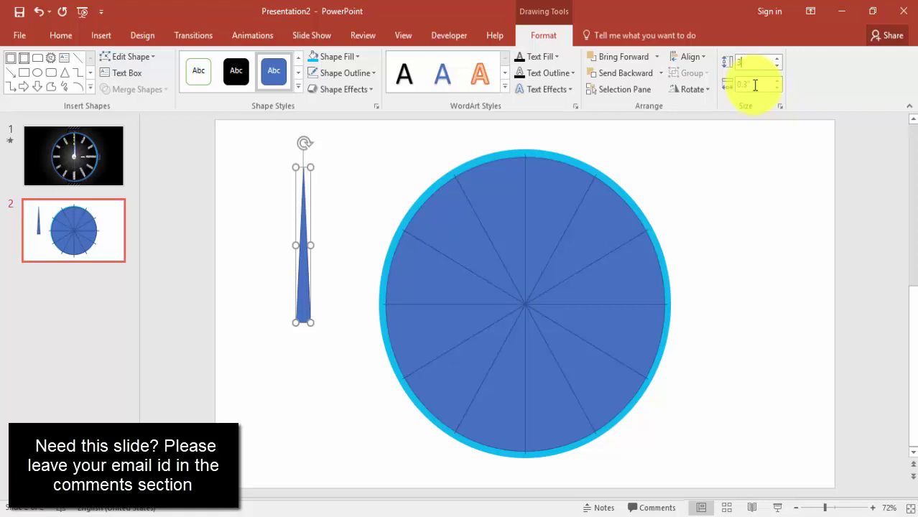
key("Tab")
key("Return")
Reselect the narrow triangle and remove its outline
left_click(310, 364)
left_click(303, 287)
left_click(354, 74)
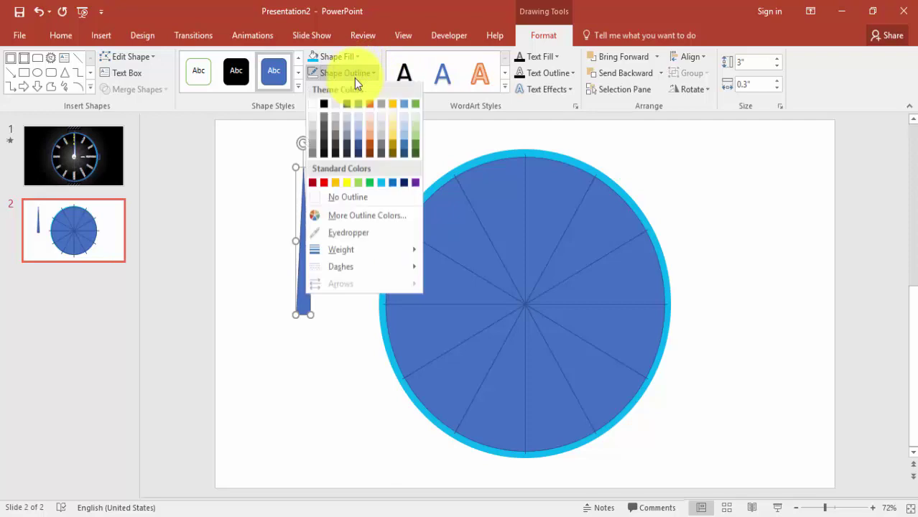
left_click(357, 201)
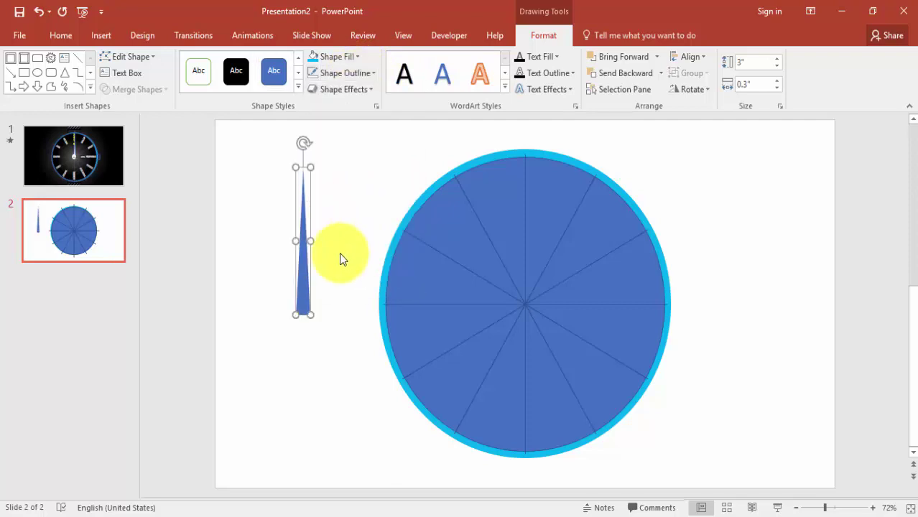
Fill the narrow triangle with dark blue and place it upright on the dial, from the centre to twelve o'clock
left_click(357, 59)
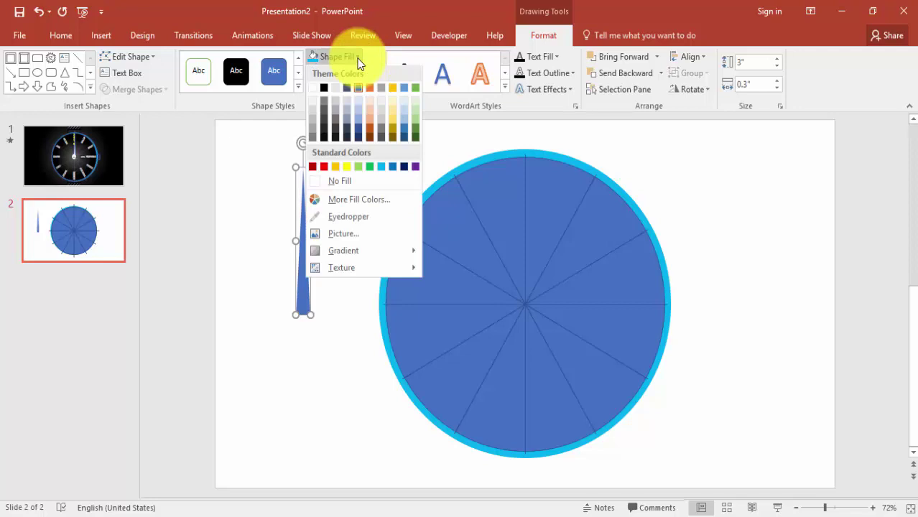
left_click(404, 168)
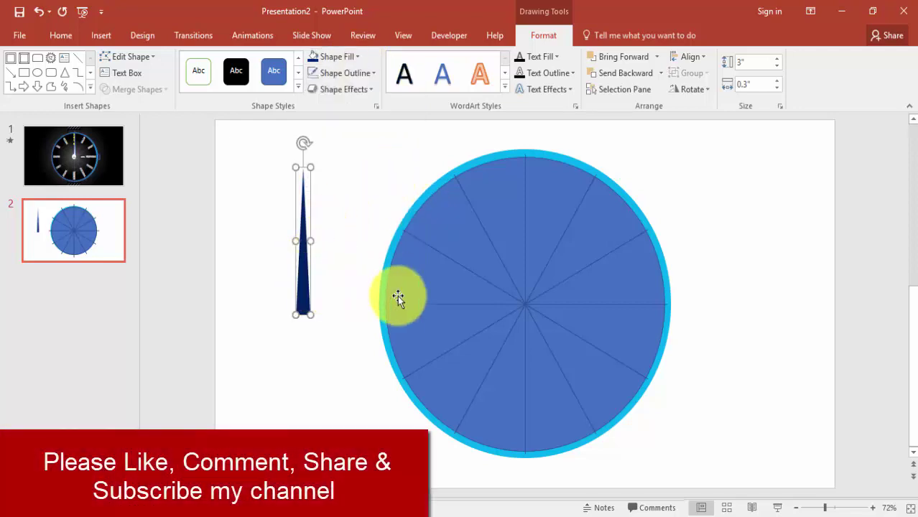
left_click(330, 287)
left_click(302, 289)
left_click_drag(302, 289, 522, 283)
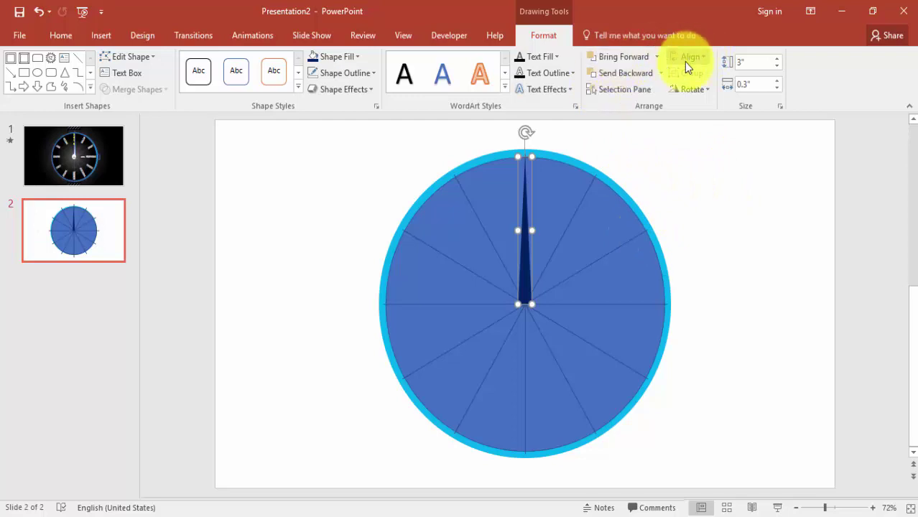
left_click(777, 508)
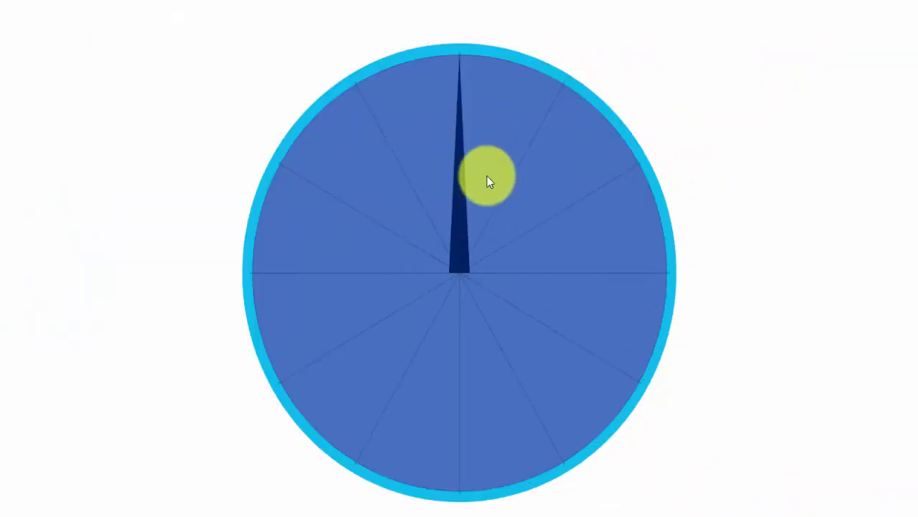
key("Escape")
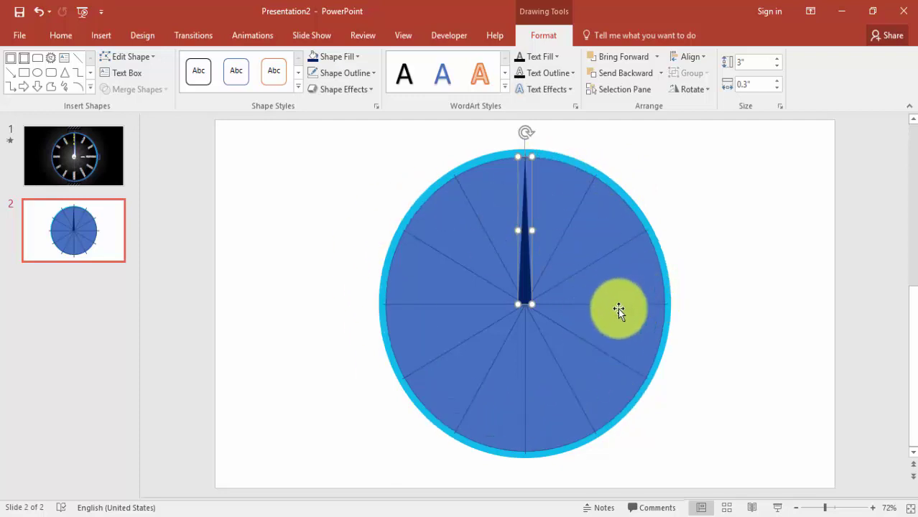
Add a Spin emphasis animation to the triangular hand and display the list of the slide's animations
left_click(244, 36)
left_click(561, 92)
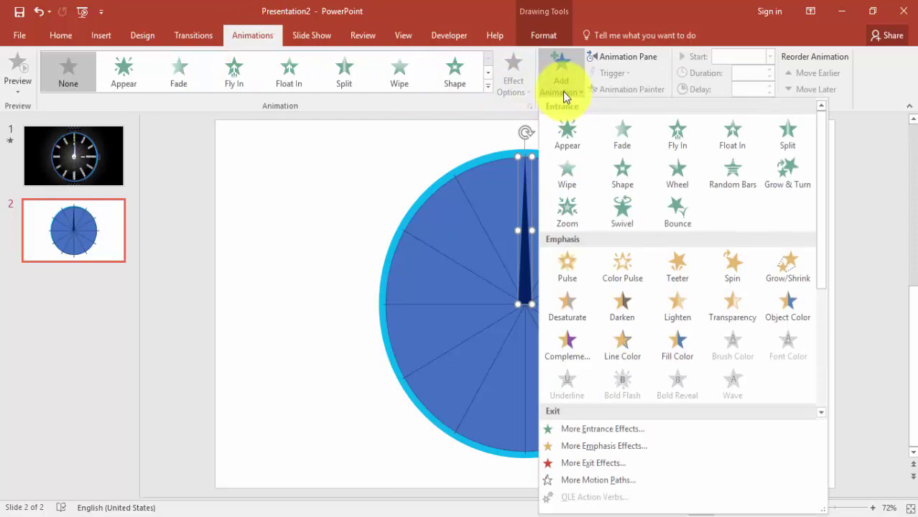
left_click(738, 273)
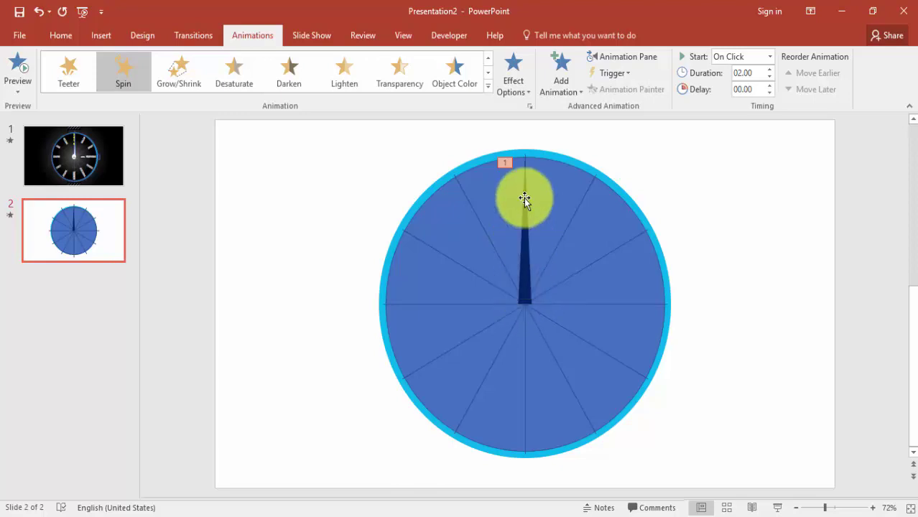
left_click(616, 59)
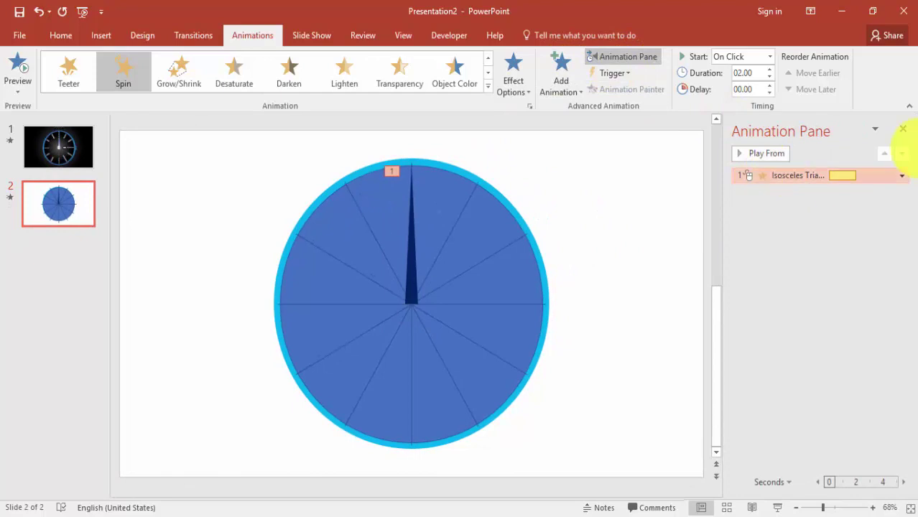
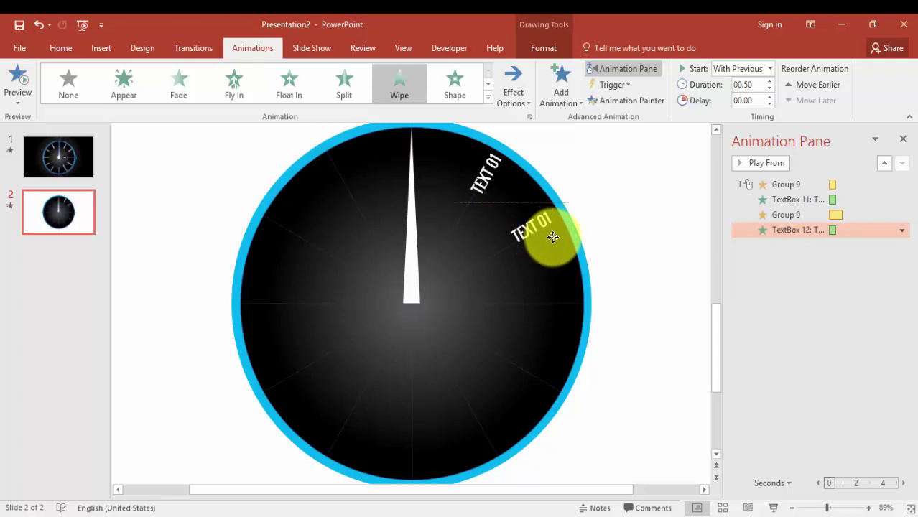
Adjust the copied TEXT 01 label's position at two o'clock on the dial and change its text to "TEXT 02"
key("ctrl+z")
key("ctrl+z")
key("ctrl+z")
key("ctrl+z")
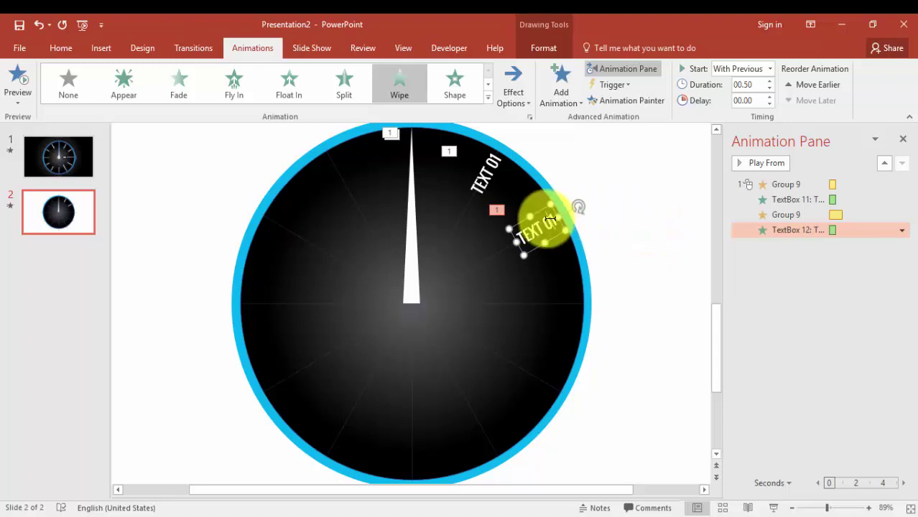
key("ctrl+z")
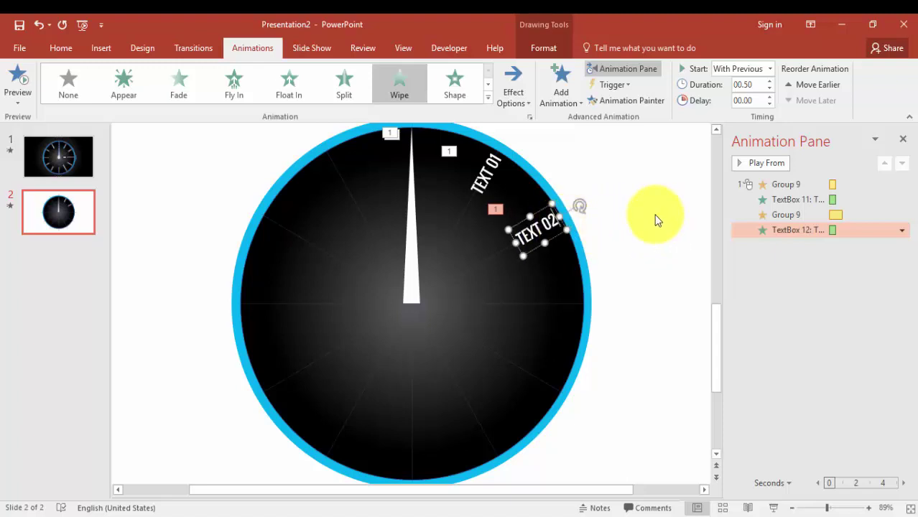
left_click(655, 219)
left_click(537, 228)
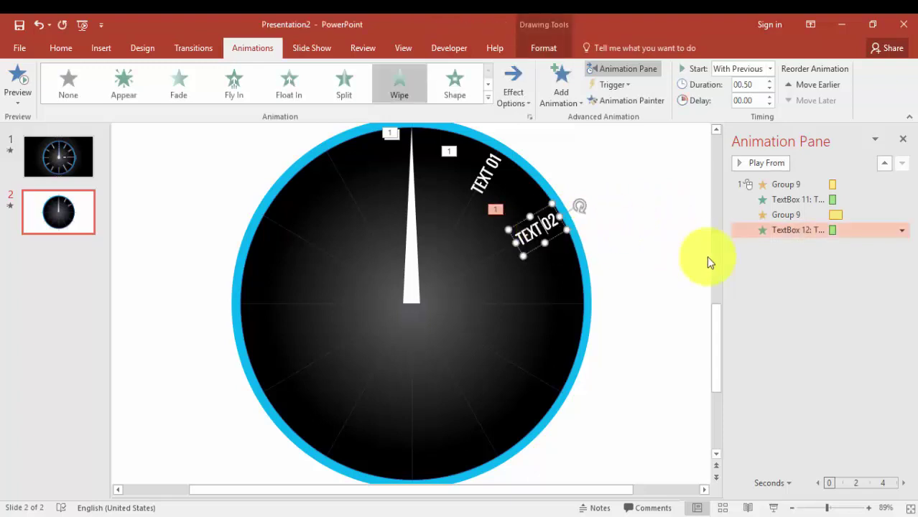
Set a 1-second delay on the TEXT 02 label's Wipe animation and preview the slide show
double_click(806, 229)
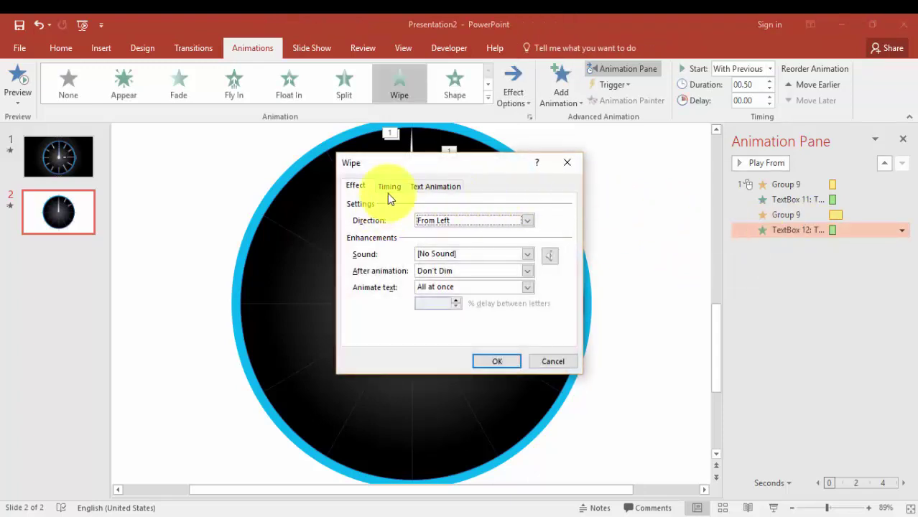
left_click(389, 186)
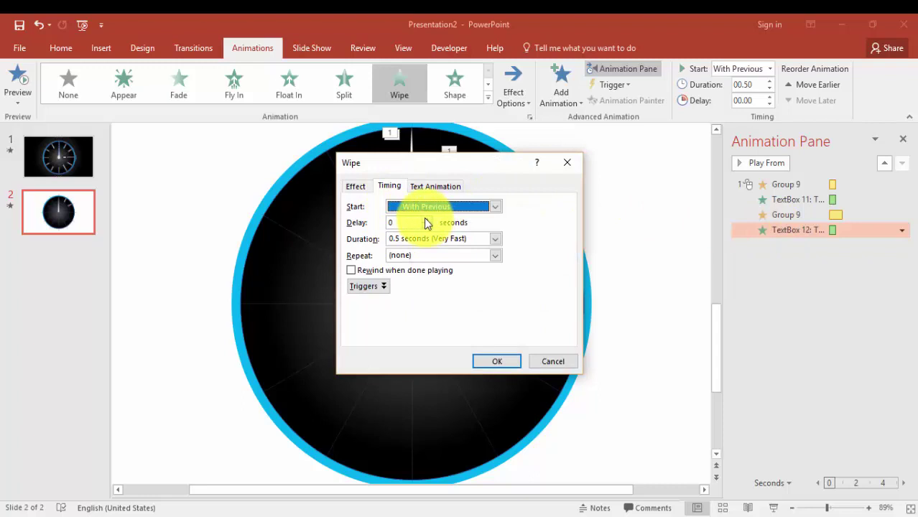
key("Tab")
type("1")
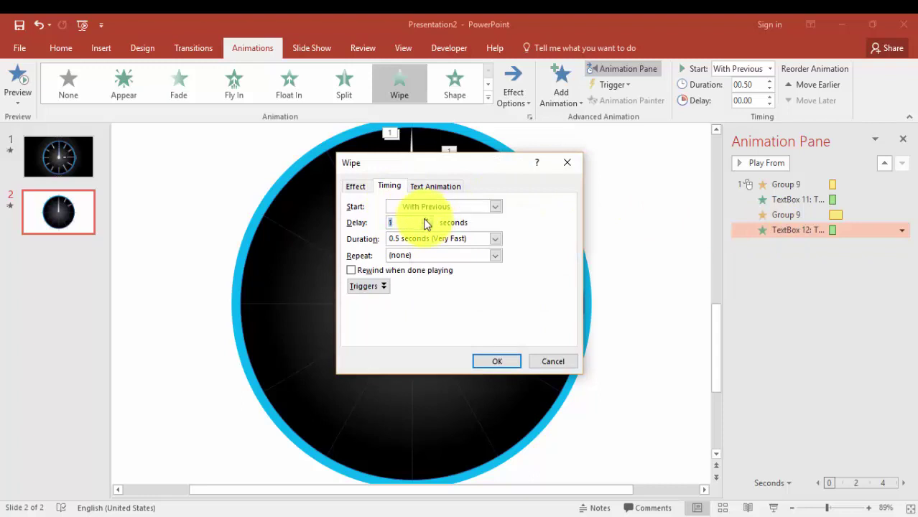
left_click(497, 362)
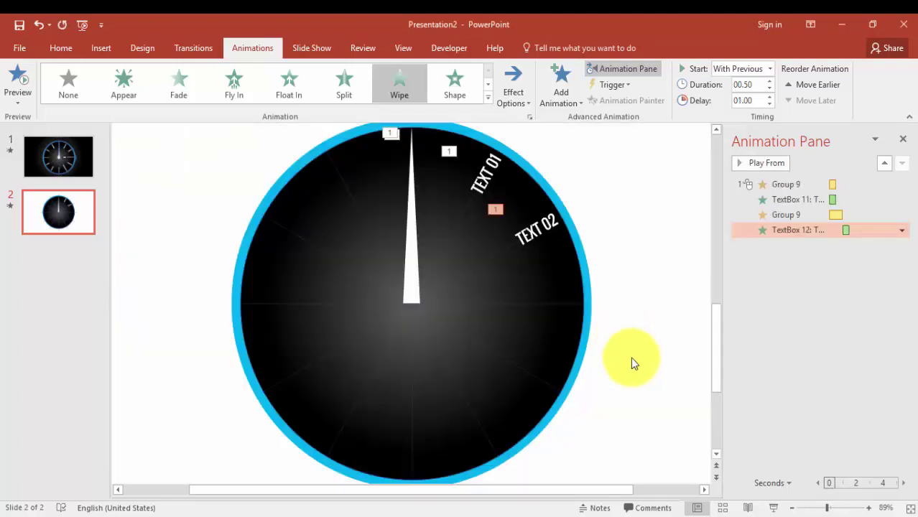
left_click(774, 508)
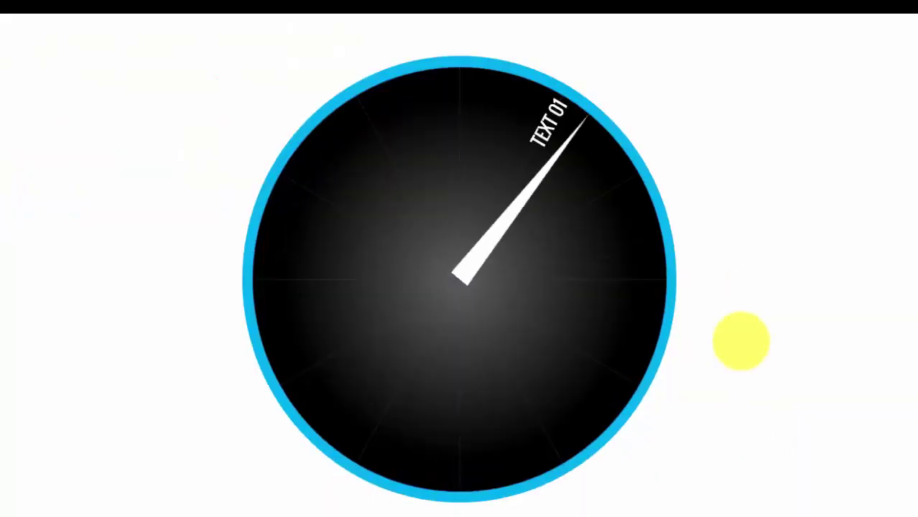
key("Escape")
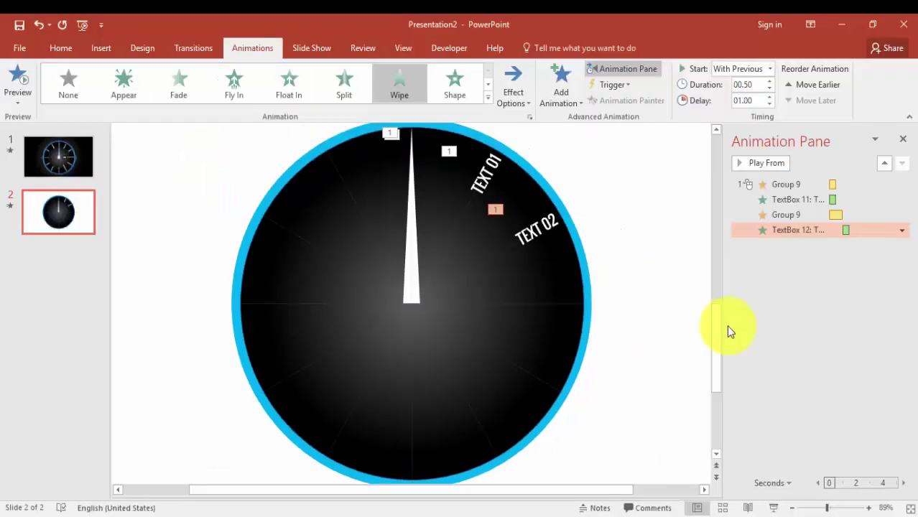
Set a 0.5-second delay on the clock hand's second Spin animation and preview the slide show
double_click(761, 215)
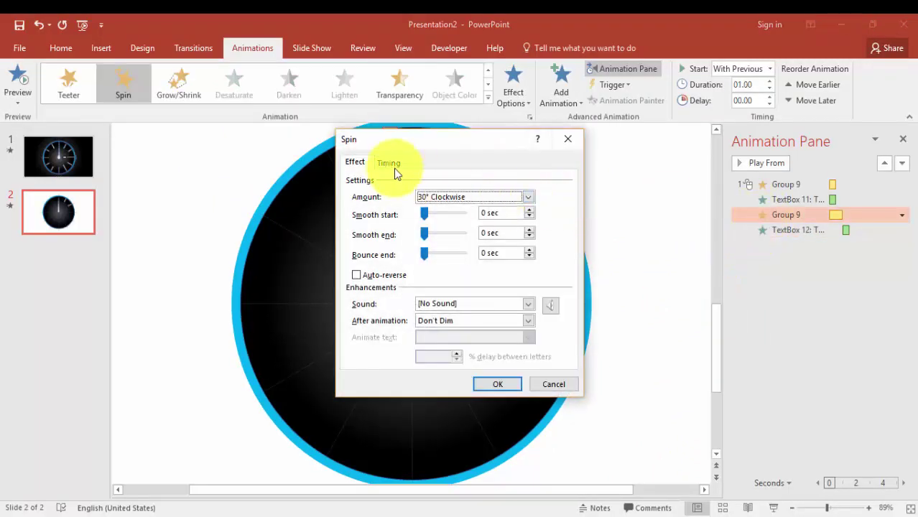
left_click(391, 165)
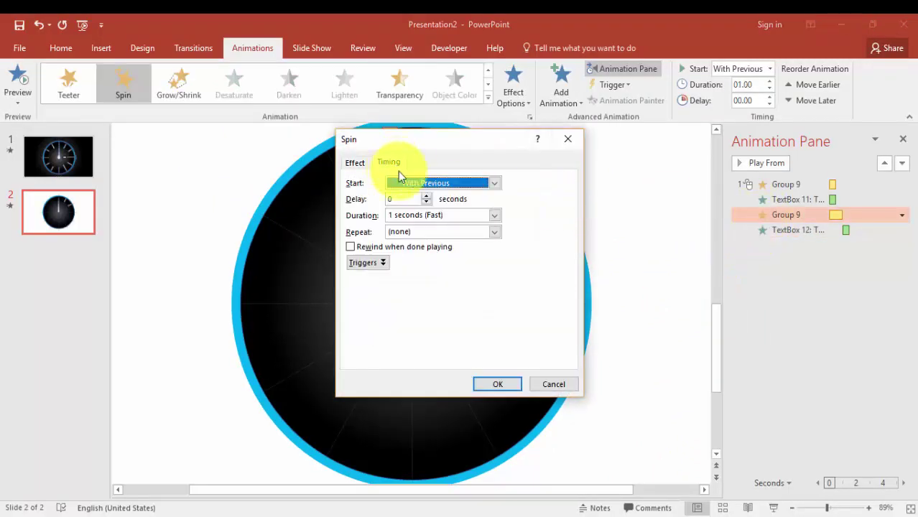
left_click(426, 195)
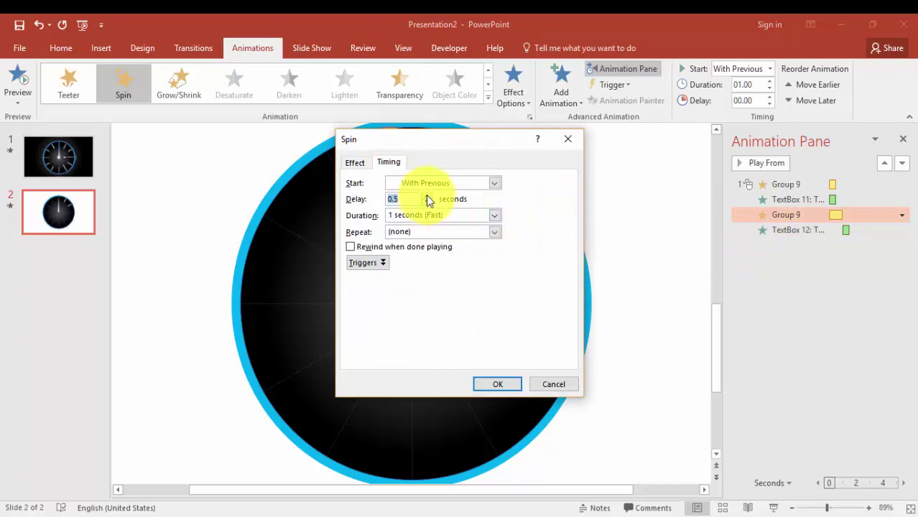
left_click(498, 386)
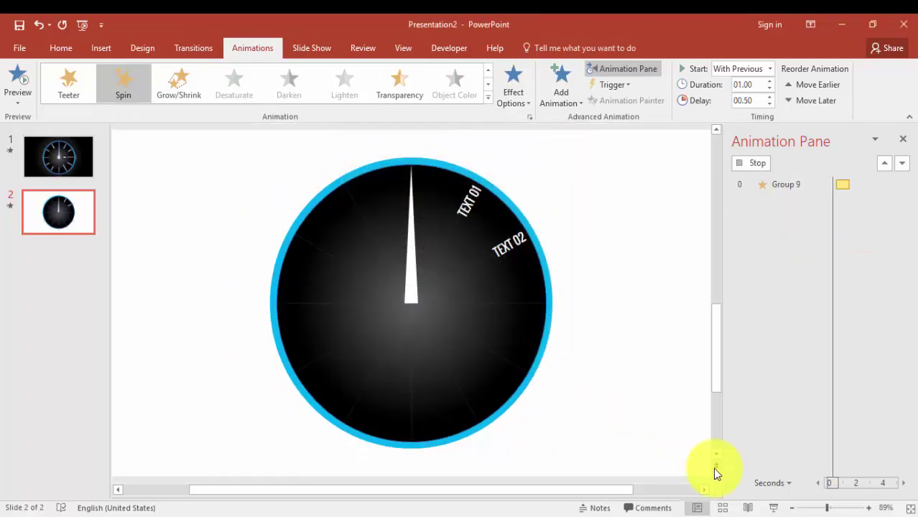
left_click(776, 508)
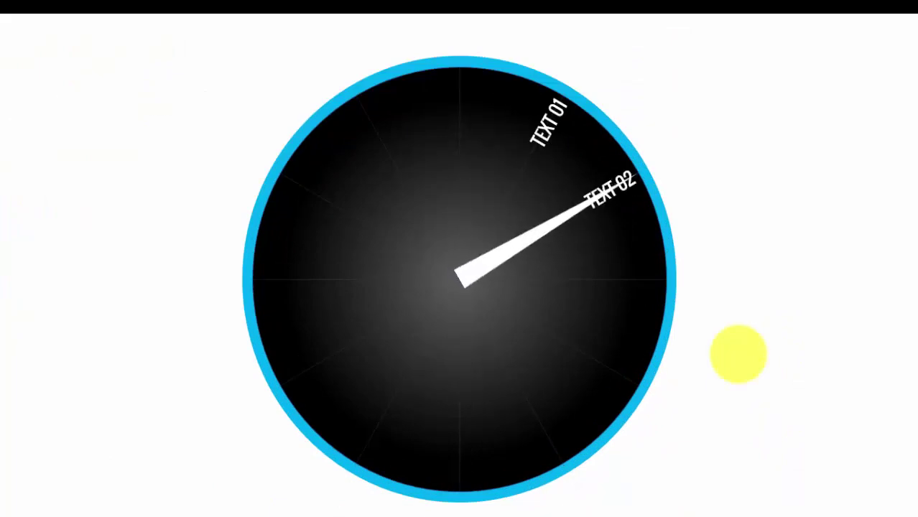
key("Escape")
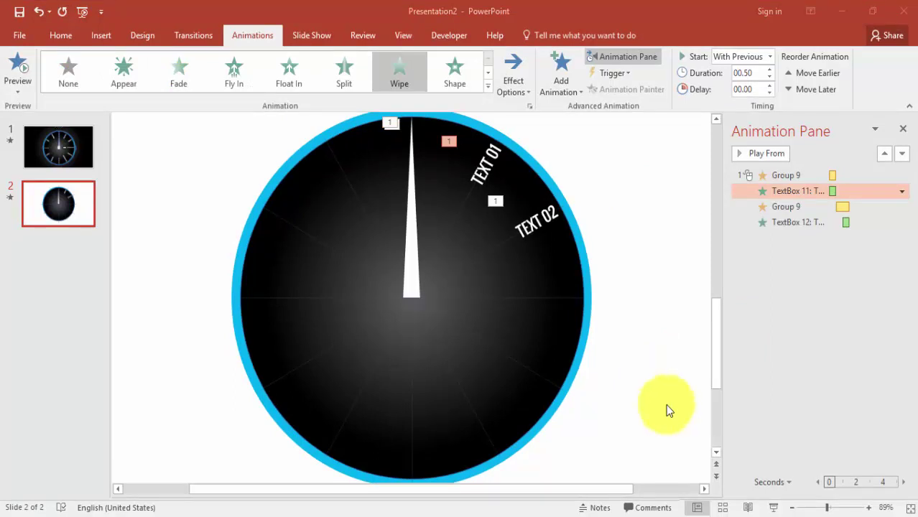
left_click(773, 508)
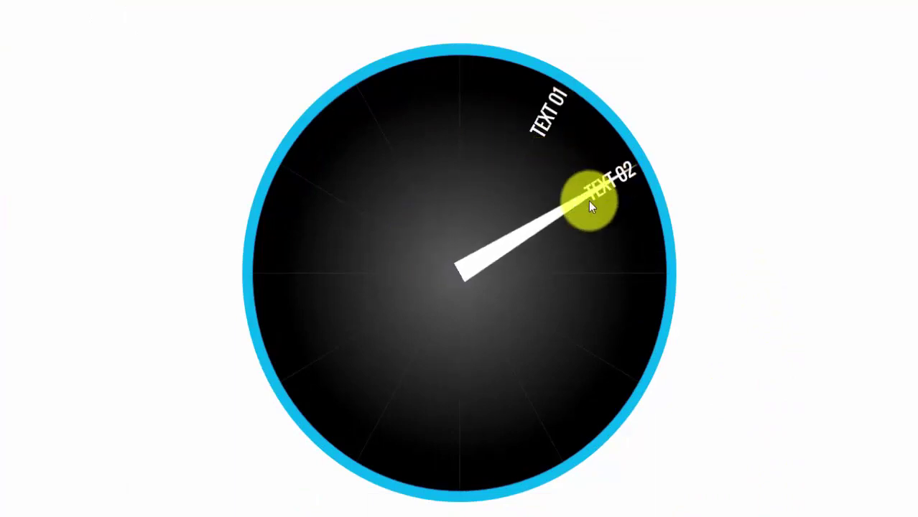
key("Escape")
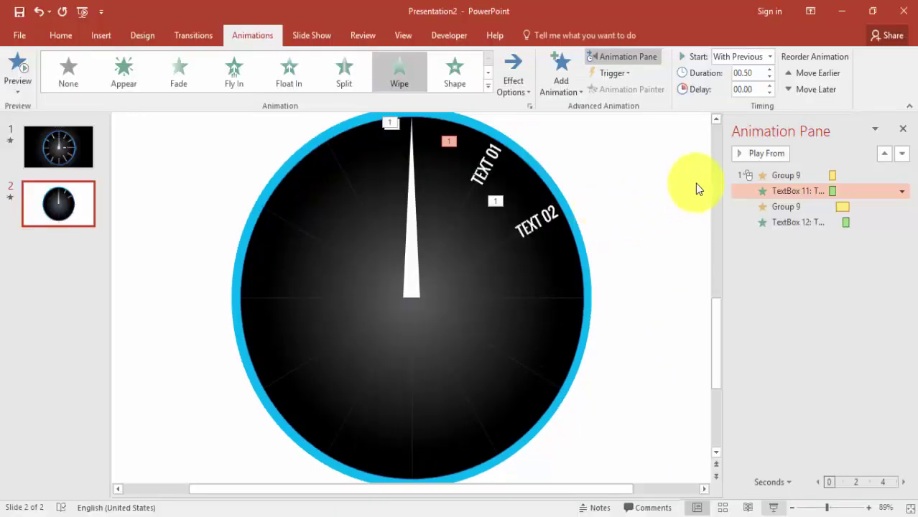
Set the TEXT 01 label's Wipe animation to start With Previous with a 0.5-second delay and preview the slide show
double_click(784, 190)
left_click(391, 179)
left_click(428, 210)
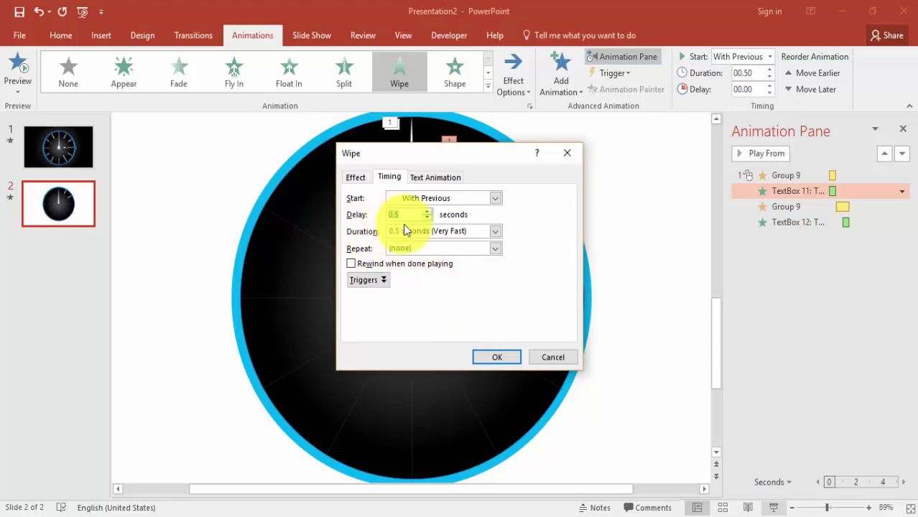
left_click(494, 200)
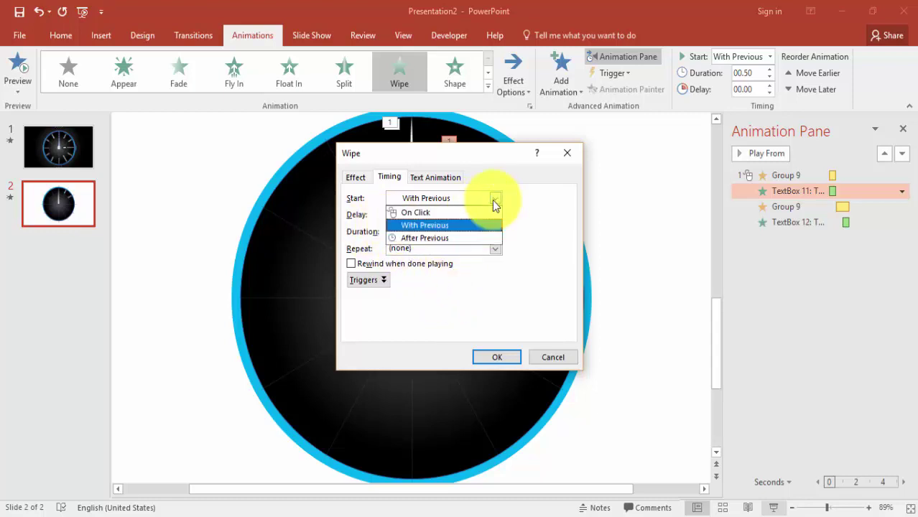
left_click(447, 214)
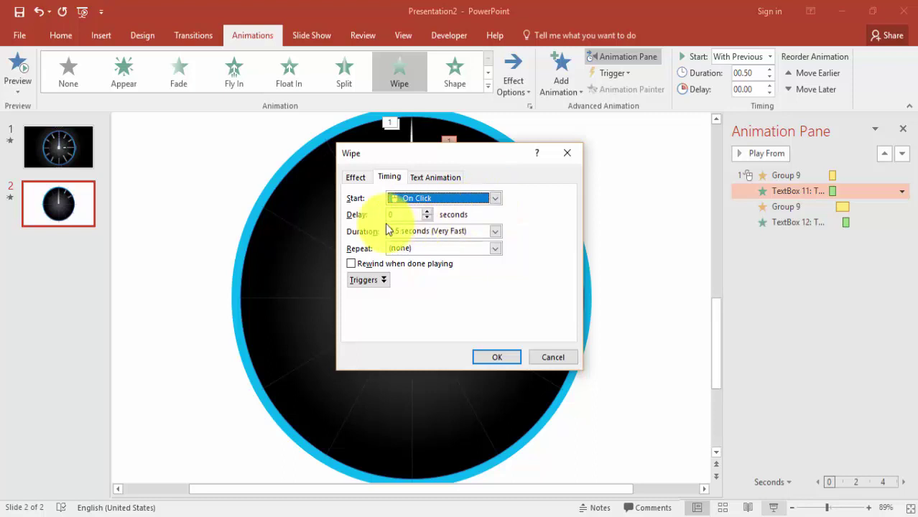
left_click(460, 201)
left_click(437, 227)
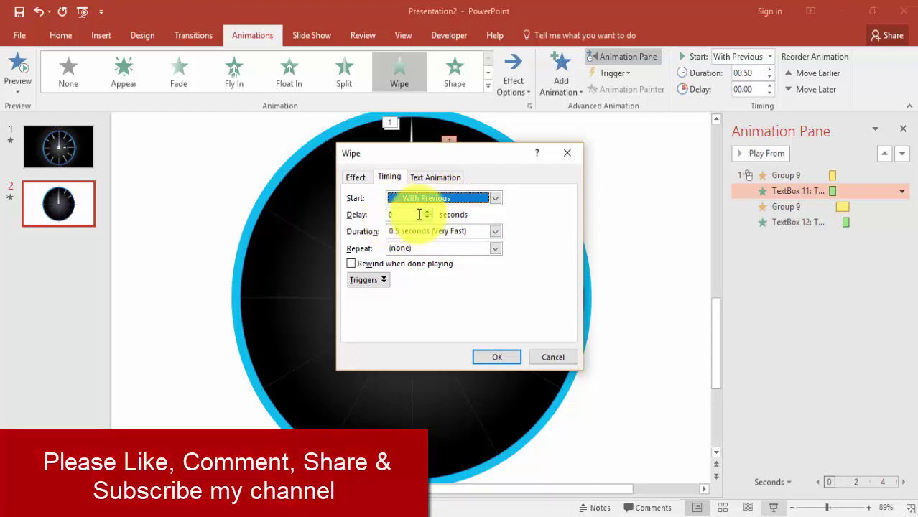
left_click(427, 211)
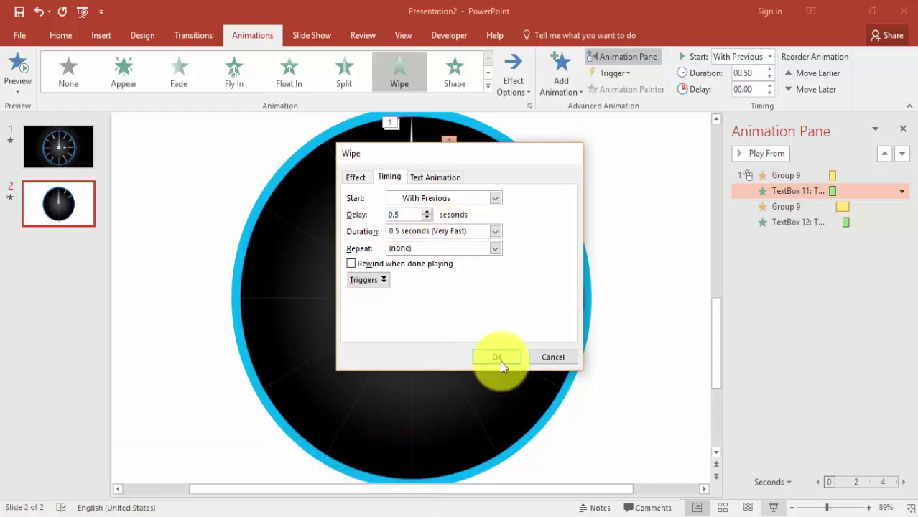
left_click(497, 359)
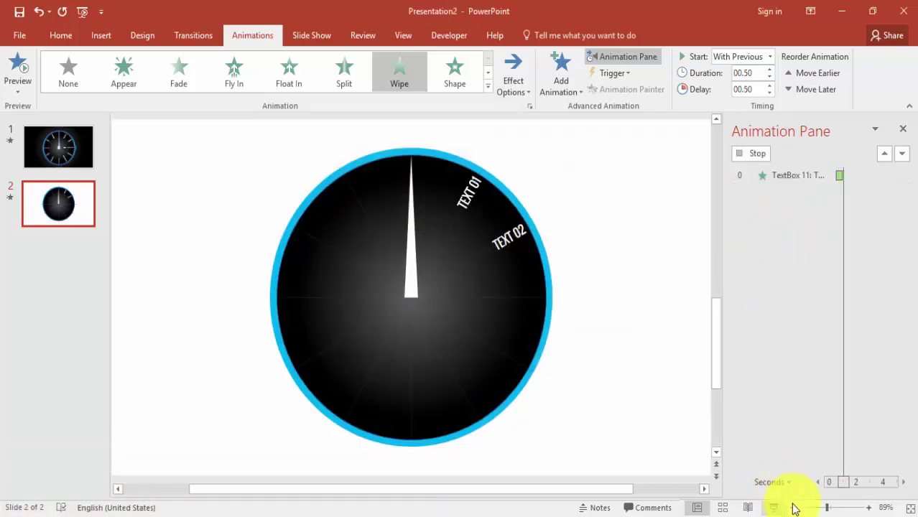
left_click(773, 507)
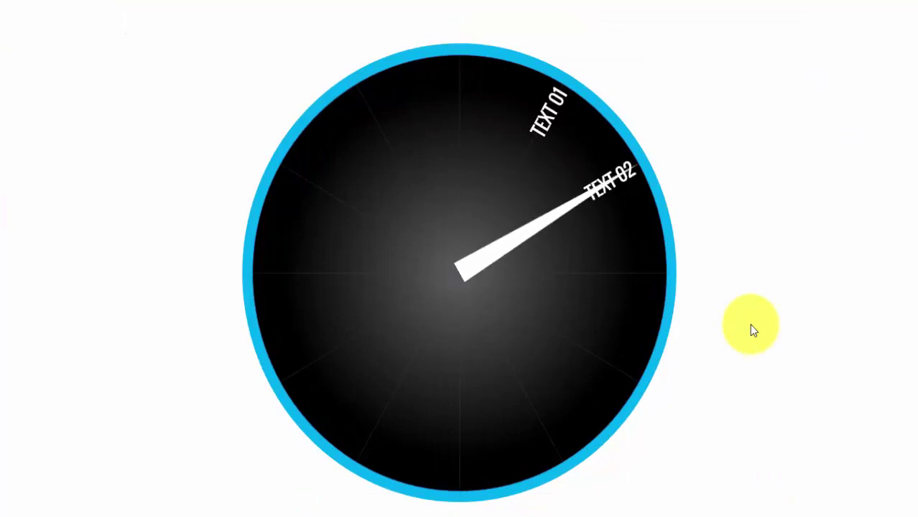
key("Escape")
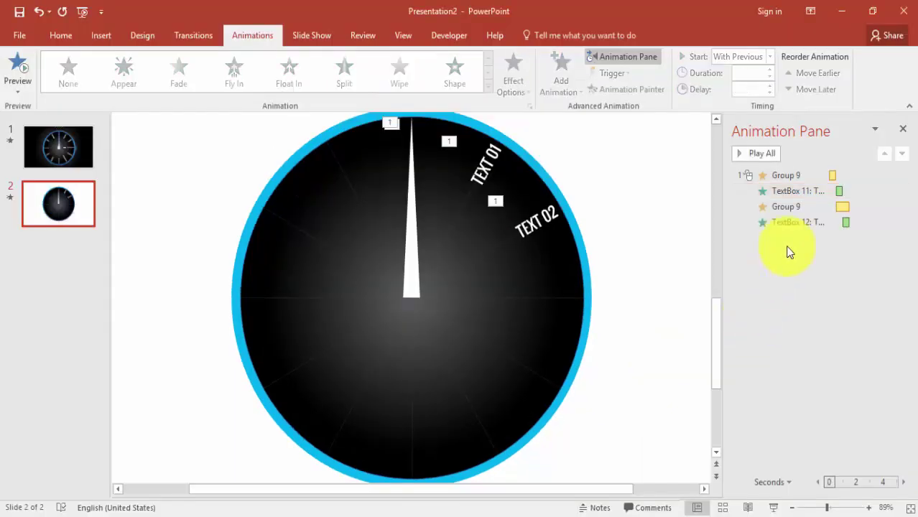
Review the effect and timing settings of the clock hand's first Spin animation and the TEXT 01 label's Wipe animation
left_click(787, 175)
double_click(787, 174)
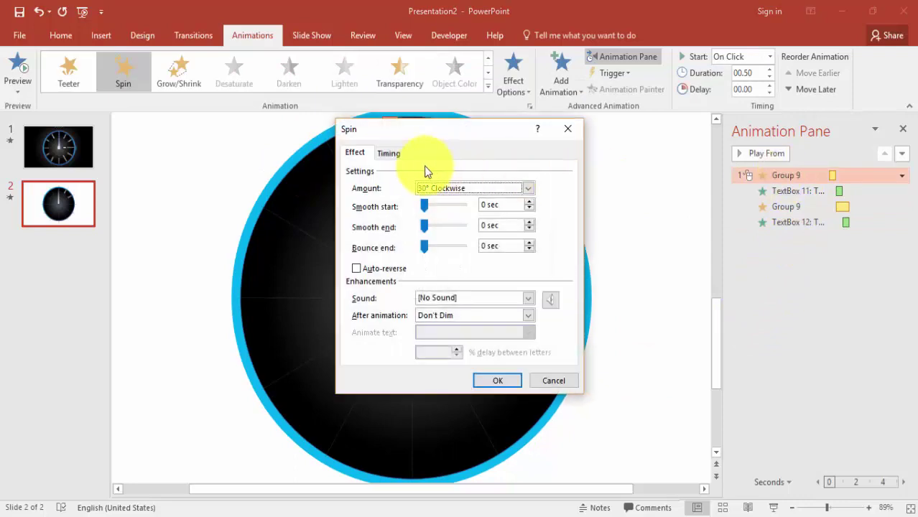
left_click(463, 190)
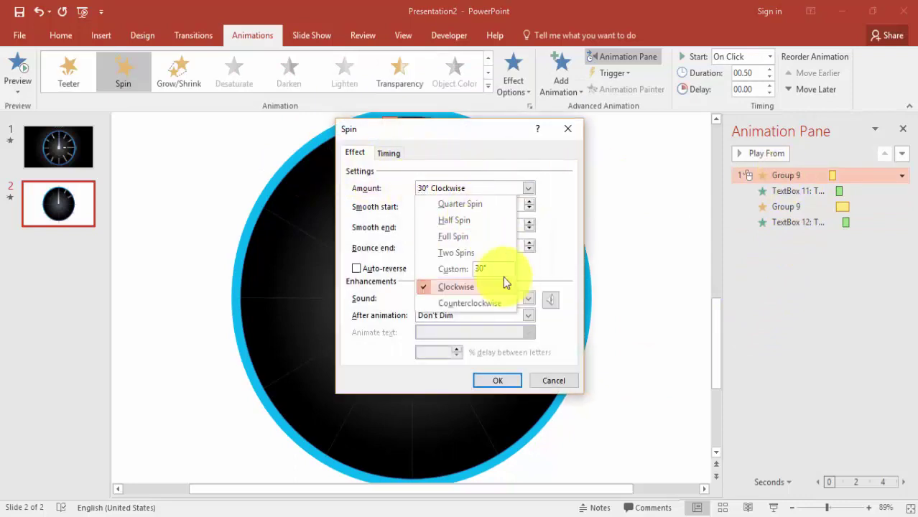
left_click(395, 160)
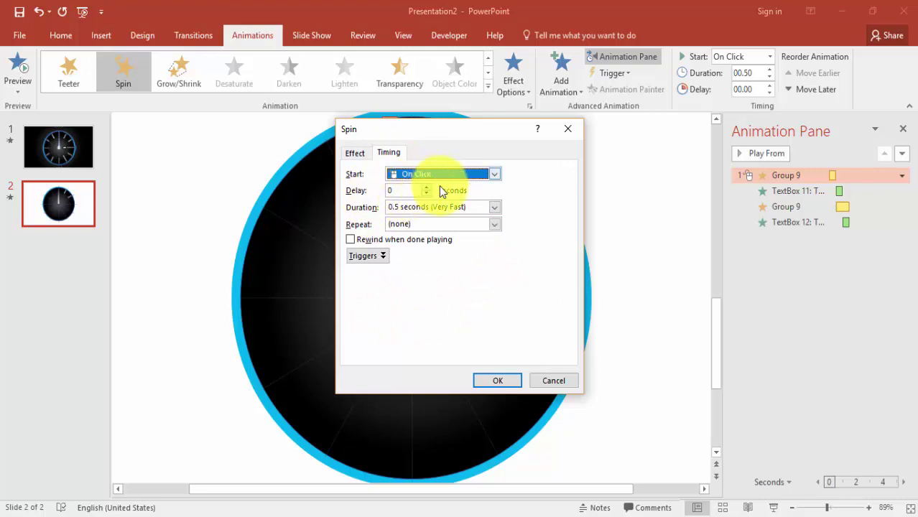
left_click(551, 382)
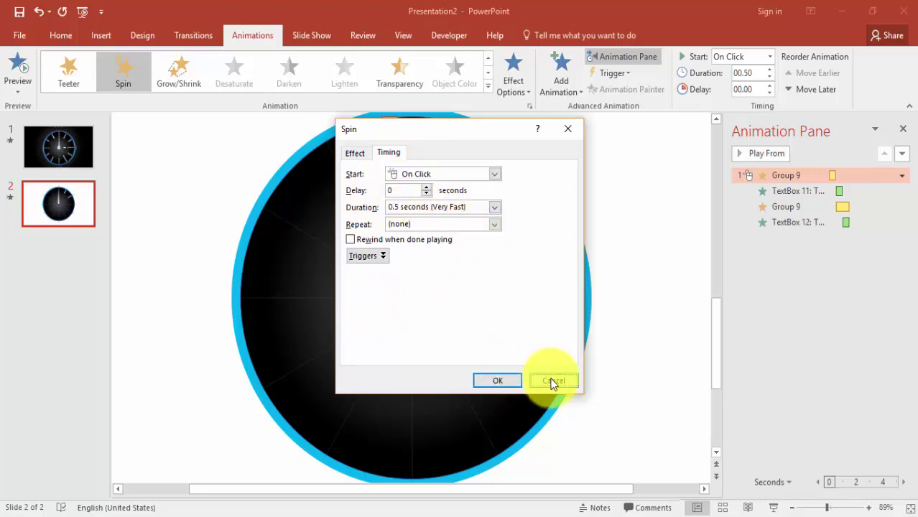
double_click(786, 191)
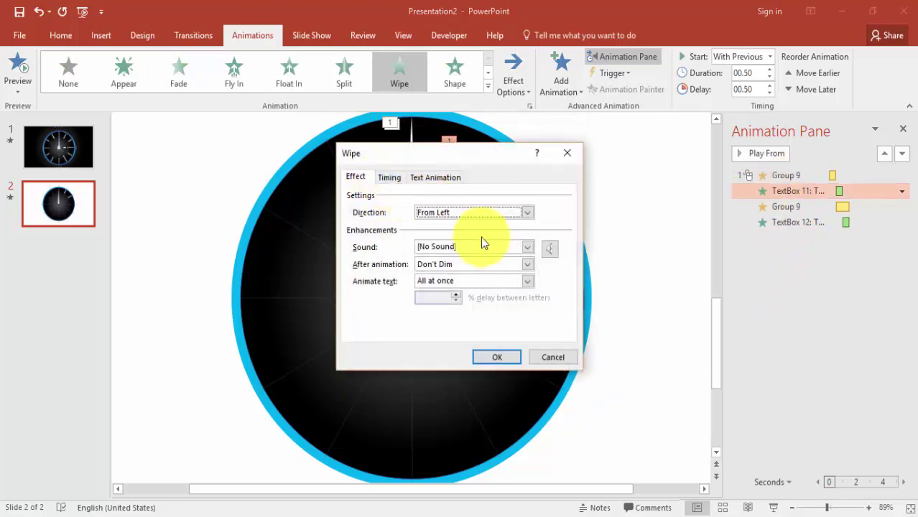
left_click(391, 179)
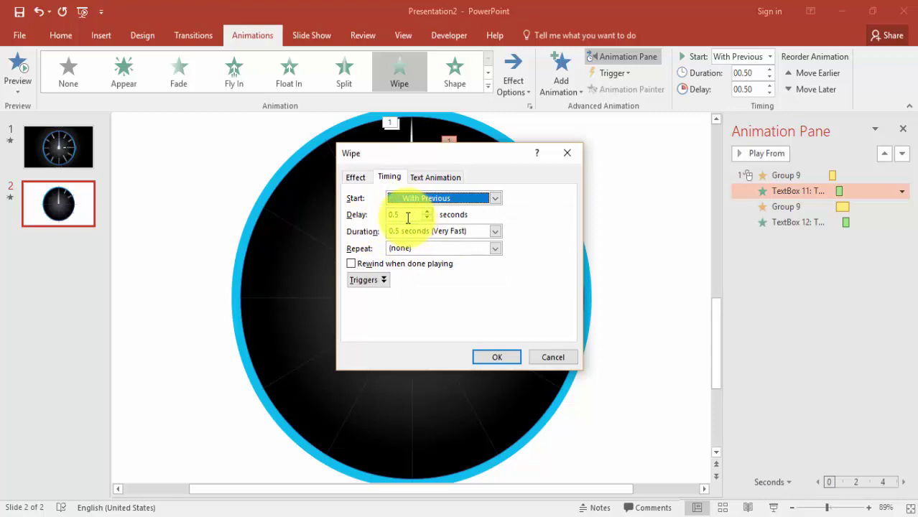
left_click(553, 357)
Review the settings of the clock hand's second Spin animation and the timing of the TEXT 02 label's Wipe animation
left_click(777, 208)
left_click(777, 208)
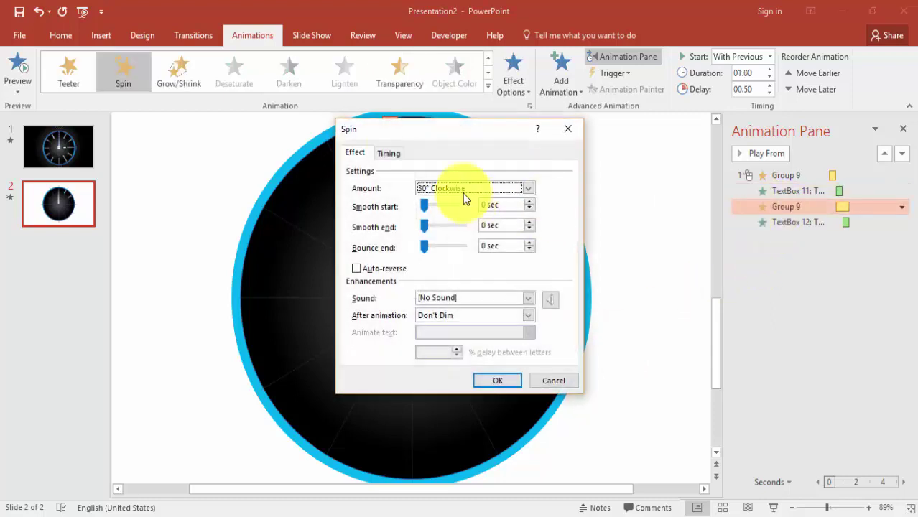
left_click(388, 152)
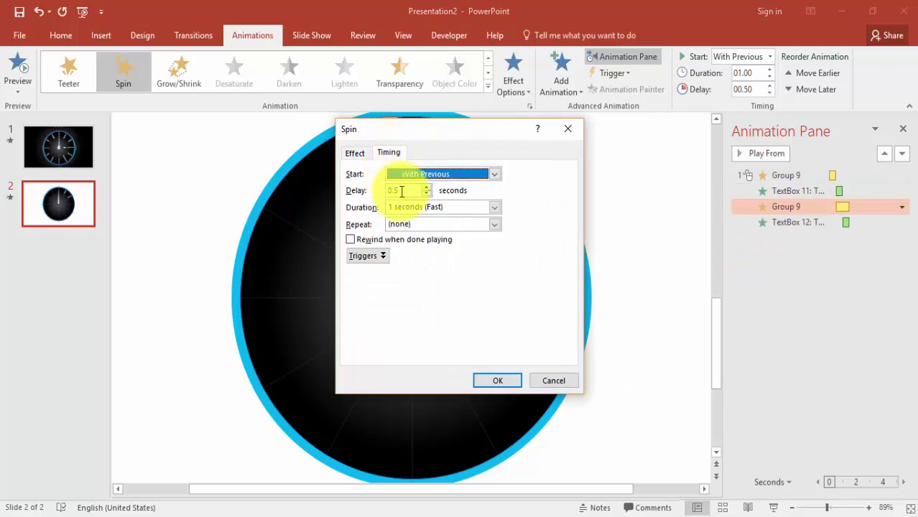
left_click(544, 383)
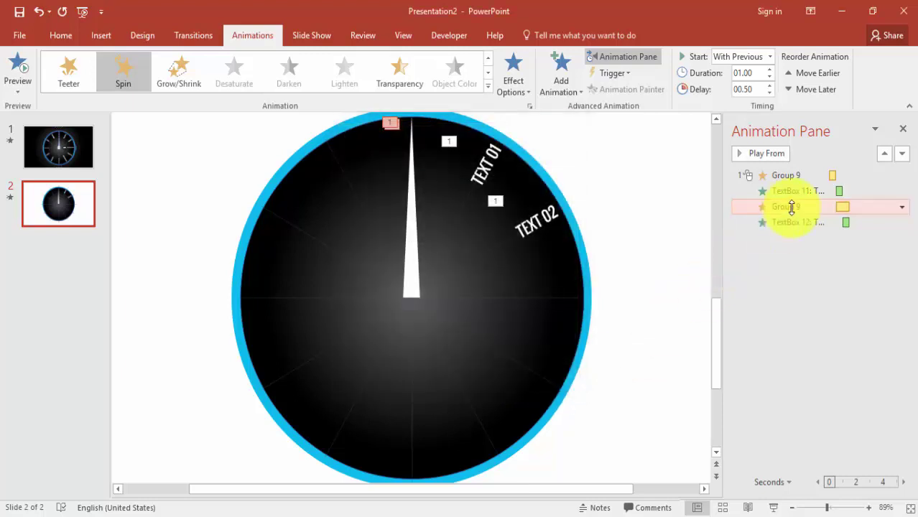
double_click(787, 224)
left_click(392, 181)
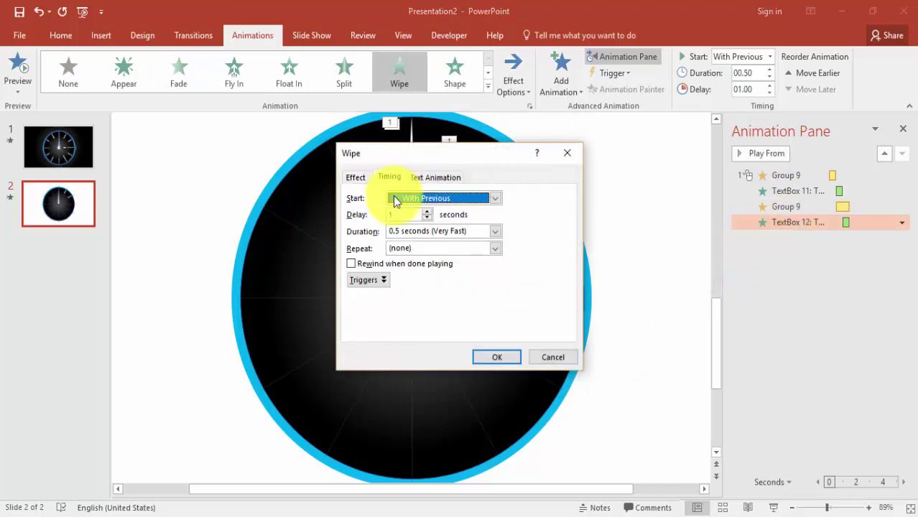
left_click(547, 358)
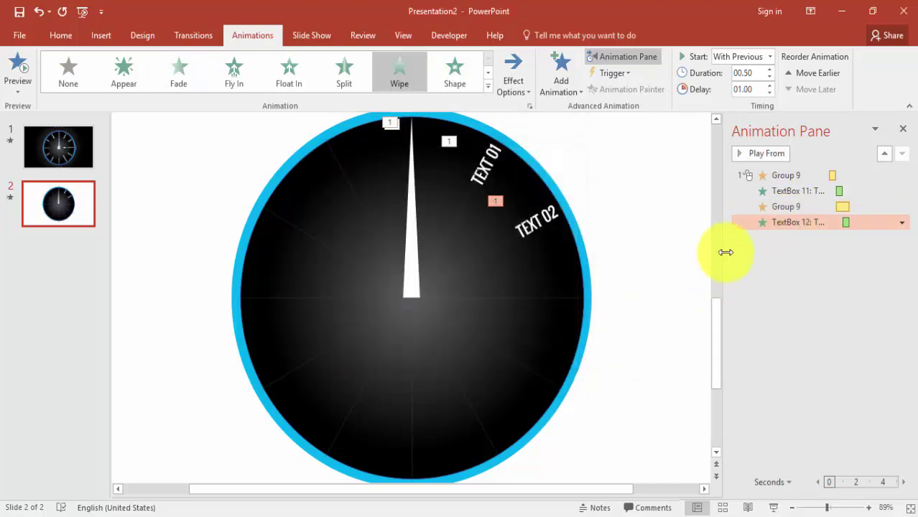
left_click(780, 192)
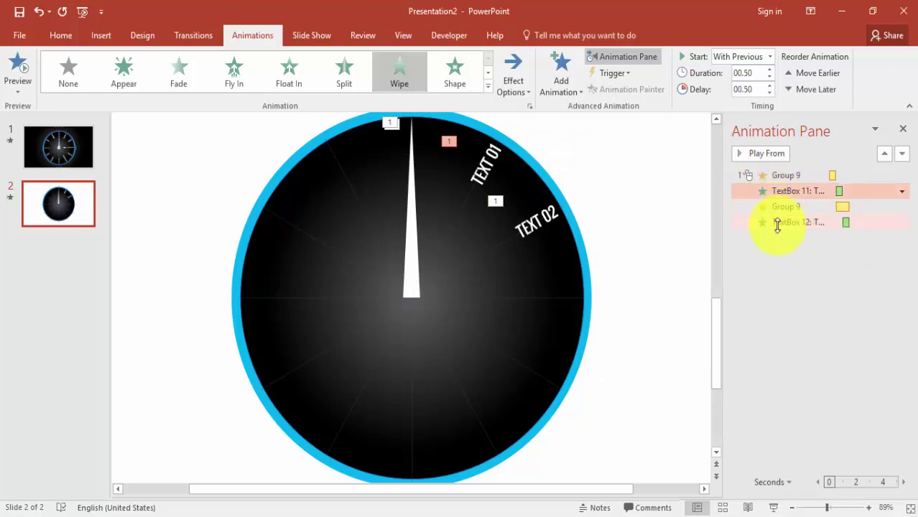
left_click(789, 223)
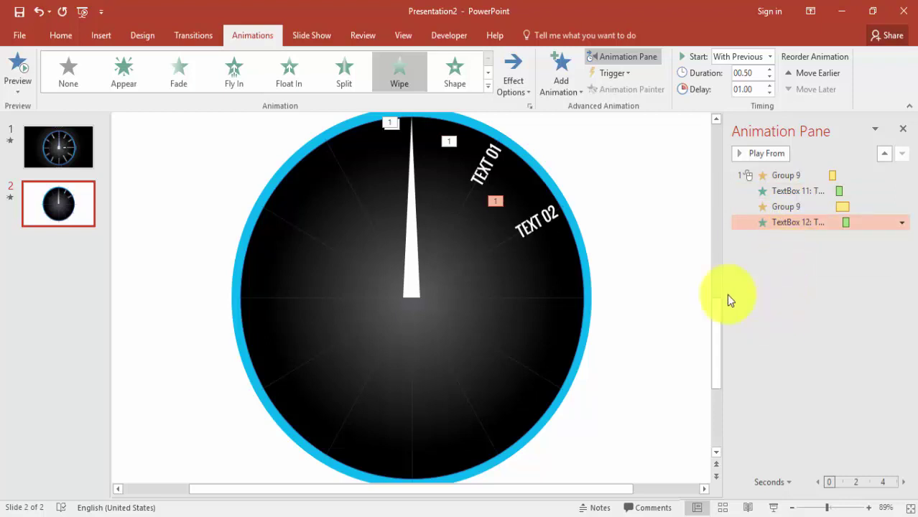
left_click(610, 228)
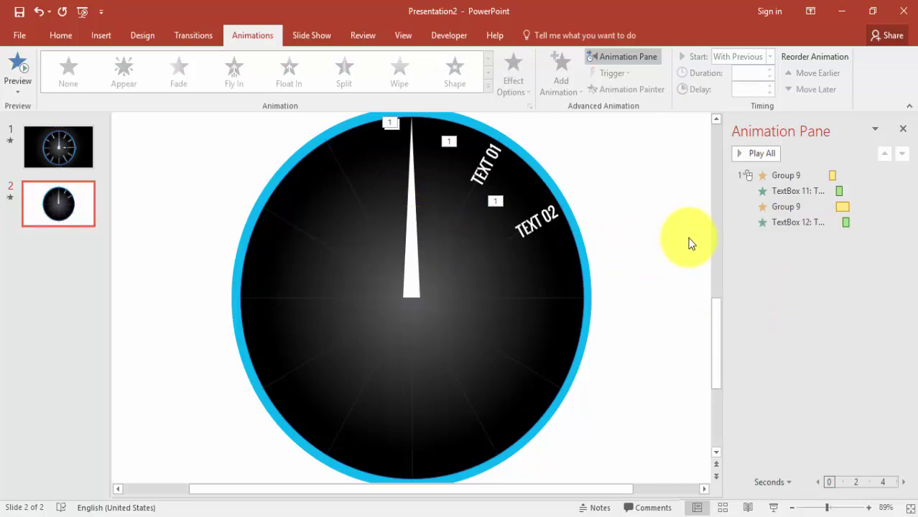
Add a third Spin emphasis animation to the clock hand with a custom amount matching its earlier 30° clockwise spins
left_click(397, 229)
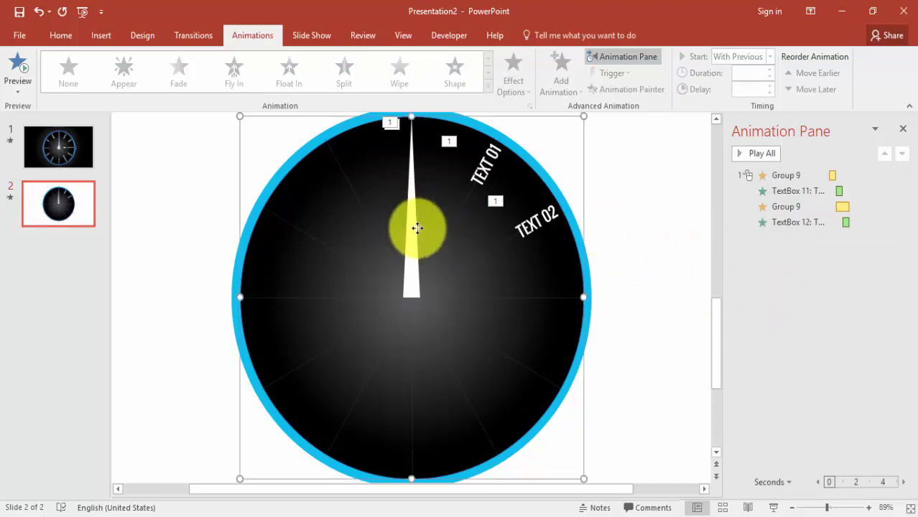
left_click(413, 229)
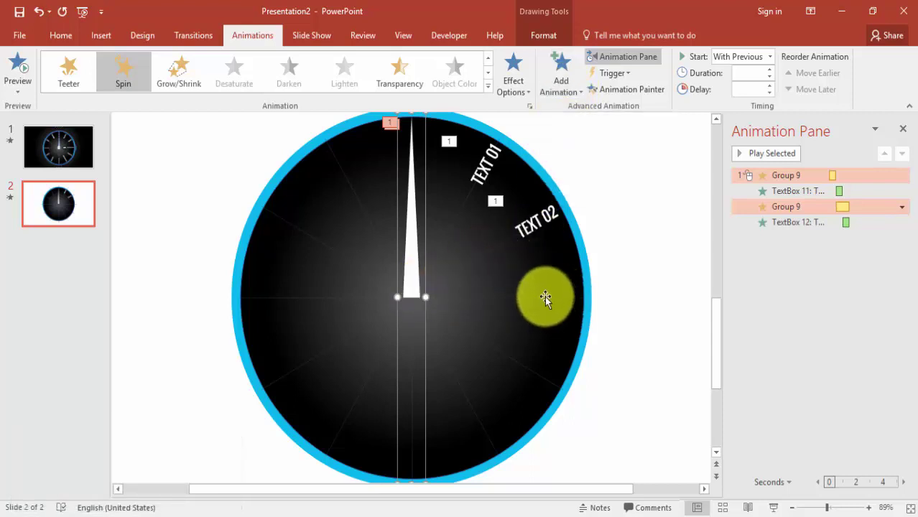
left_click(563, 92)
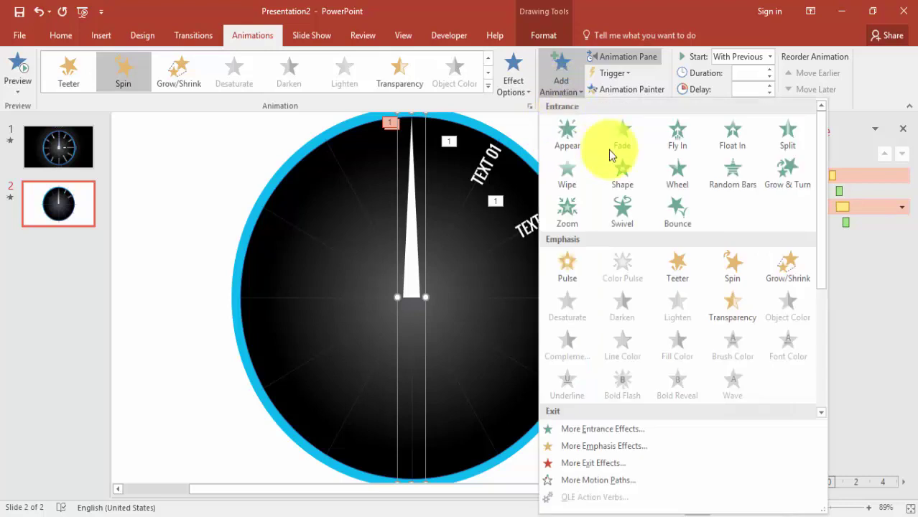
left_click(739, 266)
double_click(781, 237)
left_click(451, 189)
left_click(496, 269)
type("36")
key("Return")
Set the third Spin animation to start With Previous with a 1-second duration and 1-second delay, and preview the slide show
left_click(388, 152)
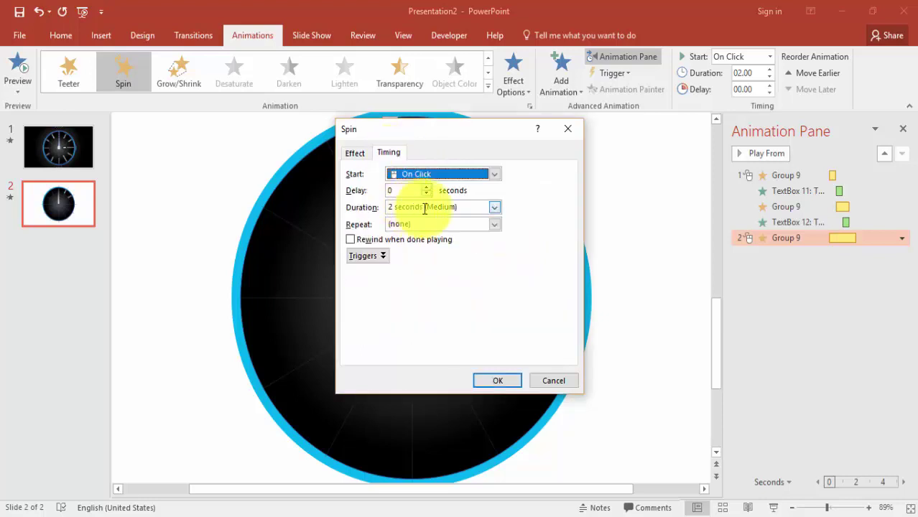
left_click(495, 206)
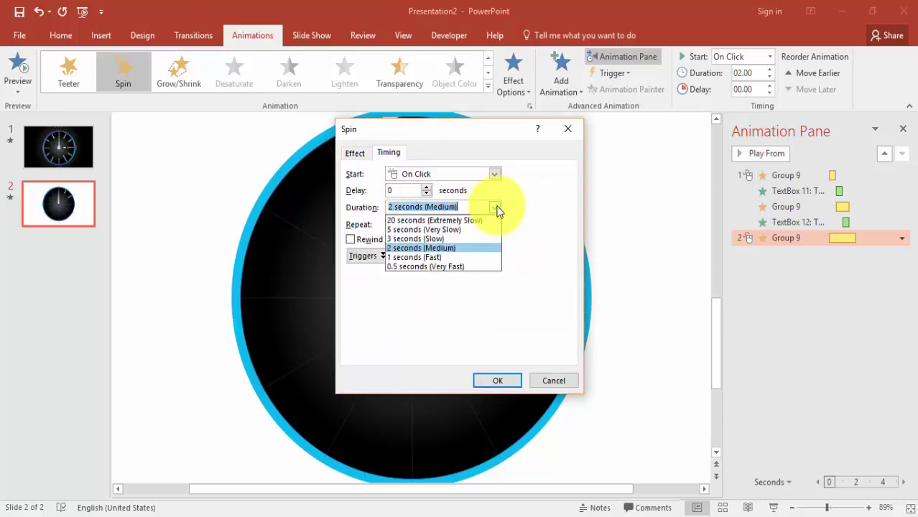
left_click(446, 258)
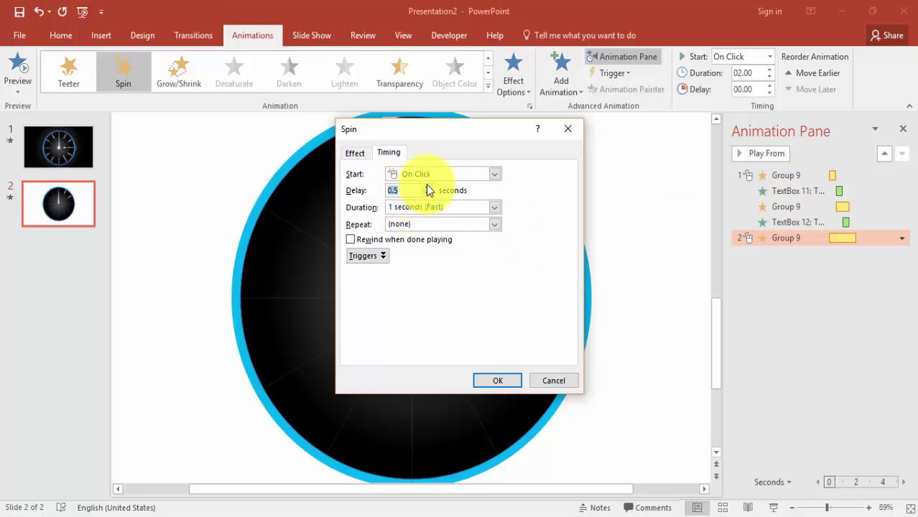
left_click(494, 174)
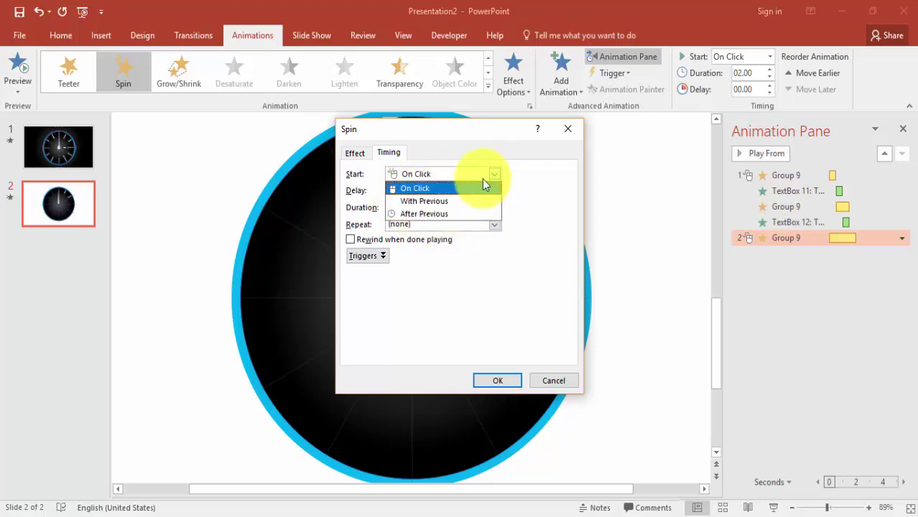
left_click(431, 201)
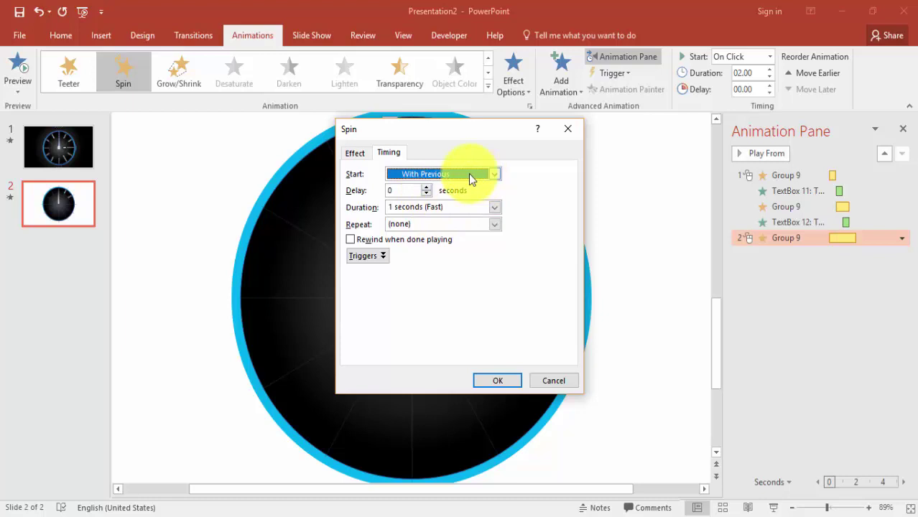
left_click(426, 187)
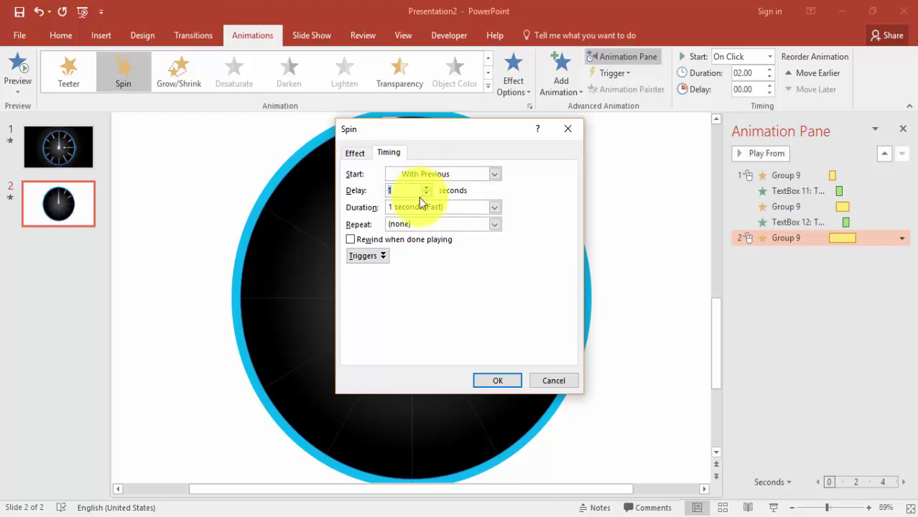
left_click(354, 153)
left_click(493, 379)
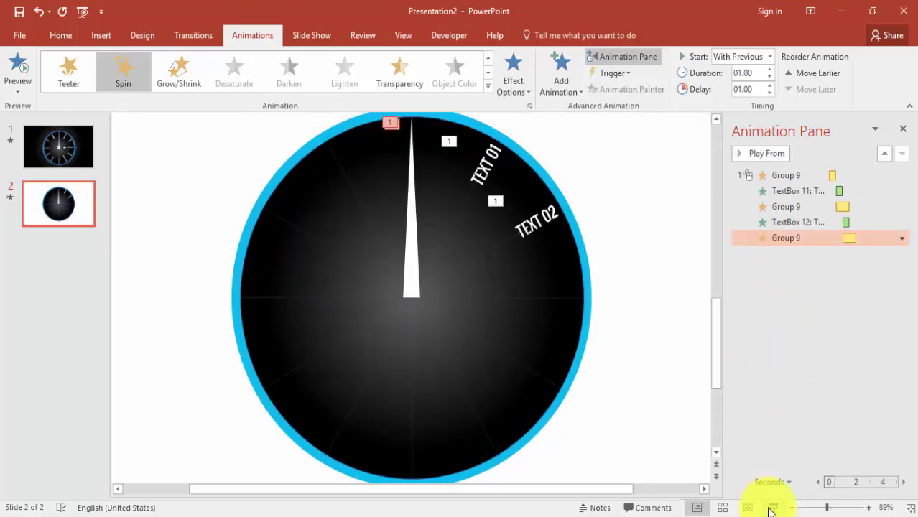
left_click(772, 508)
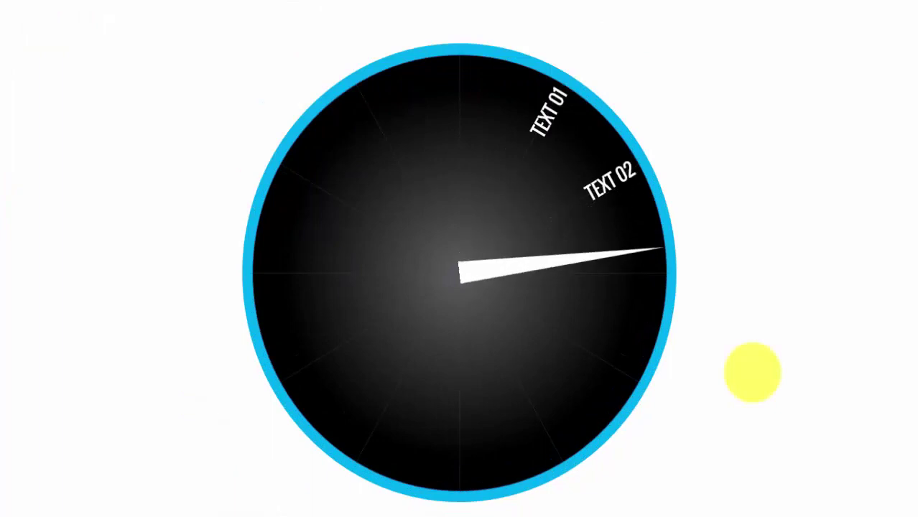
key("Escape")
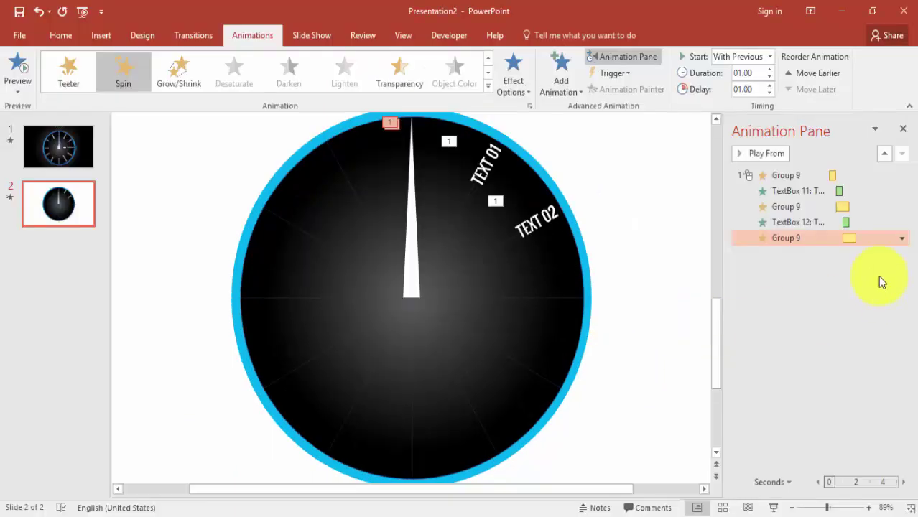
Copy the TEXT 02 label to three o'clock on the dial and rotate the copy to horizontal
left_click(535, 219)
left_click(536, 219)
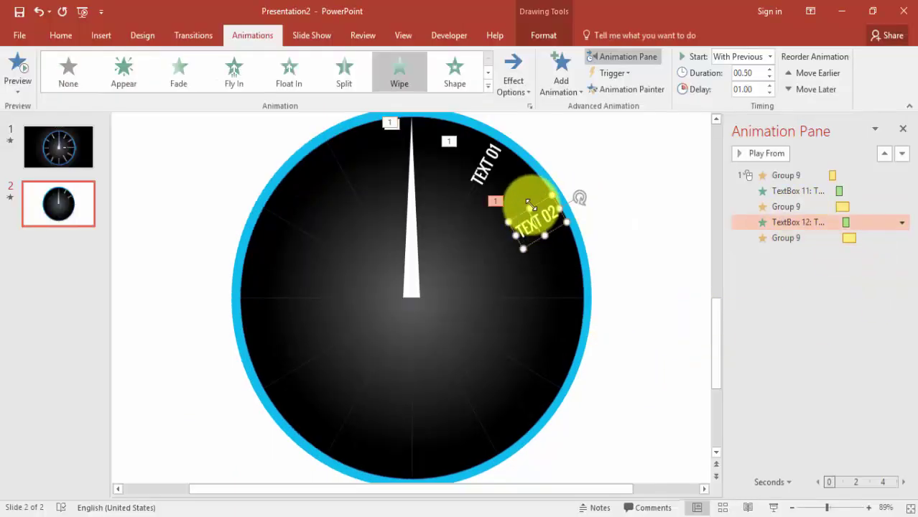
left_click_drag(538, 220, 559, 265)
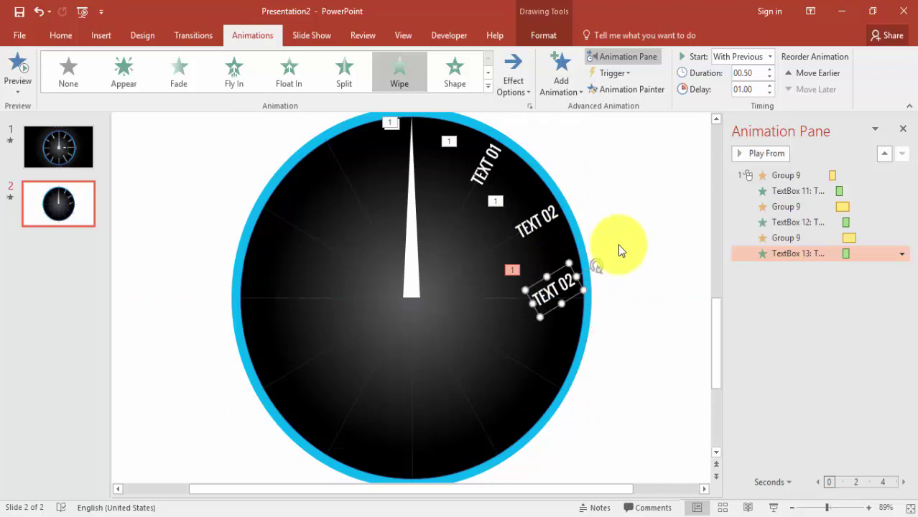
key("alt+Right")
key("alt+Right")
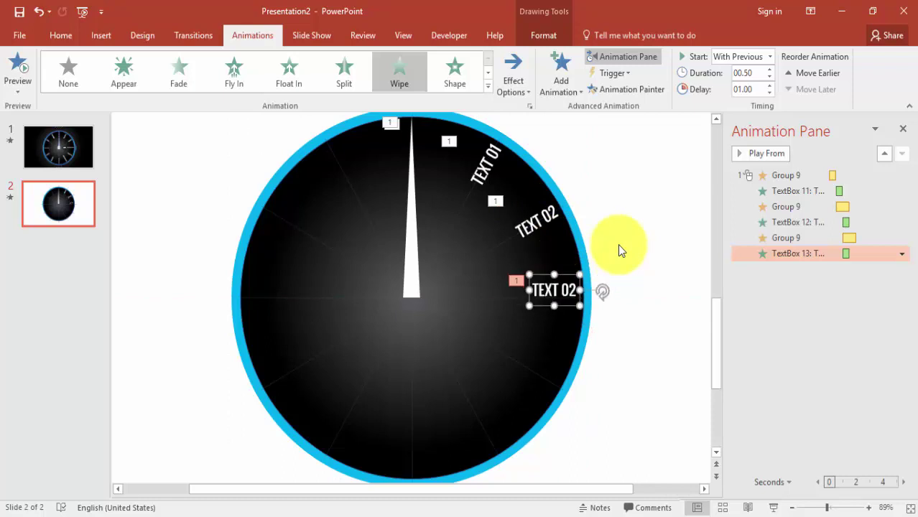
left_click_drag(563, 276, 565, 281)
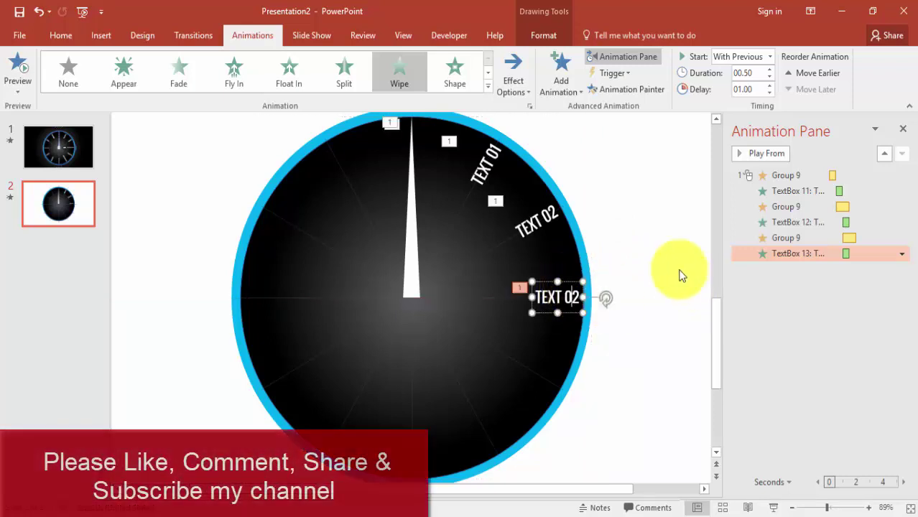
Change the copied label's text at three o'clock to "TEXT 03"
key("BackSpace")
type("3")
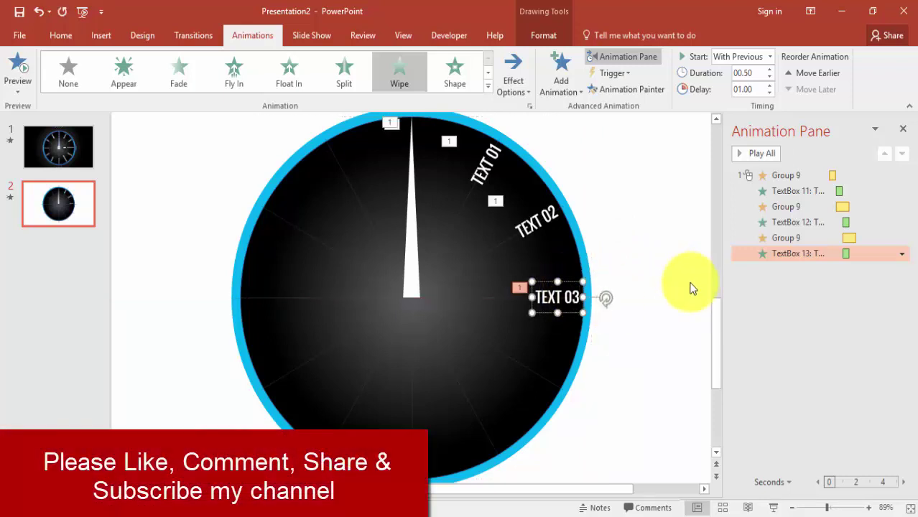
left_click(691, 287)
Check the Wipe effect settings of the TEXT 03 label and the Wipe timing of the TEXT 02 label
left_click(564, 297)
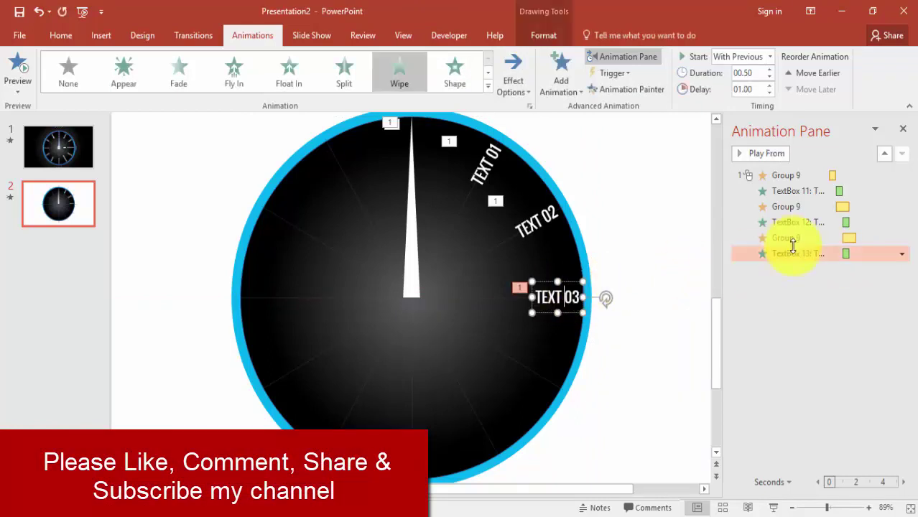
double_click(792, 252)
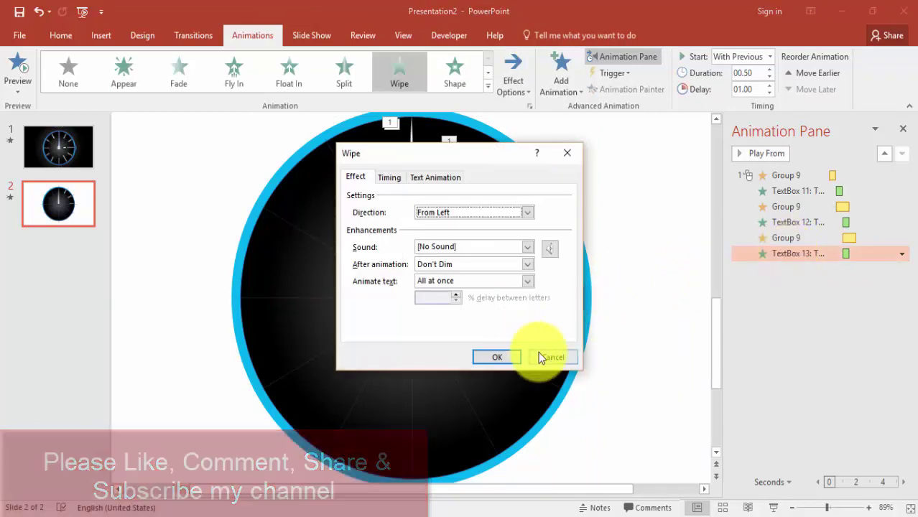
left_click(538, 351)
double_click(797, 222)
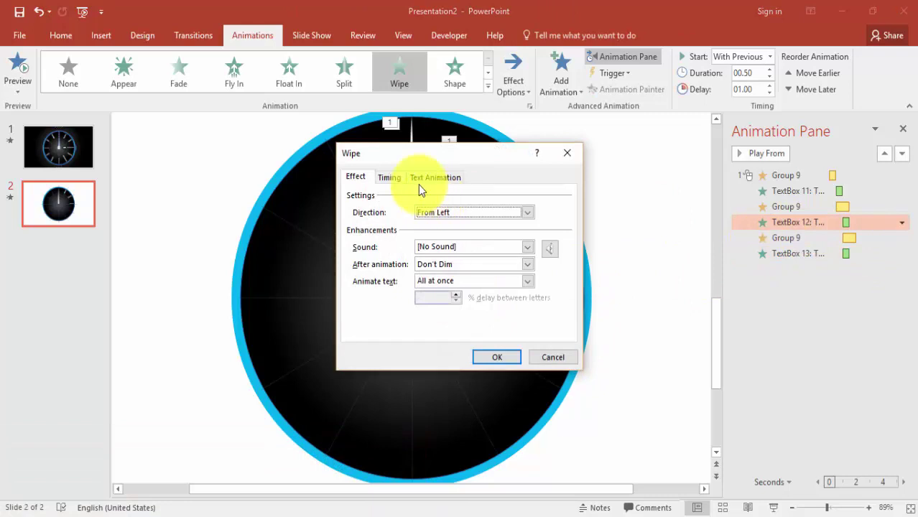
left_click(389, 177)
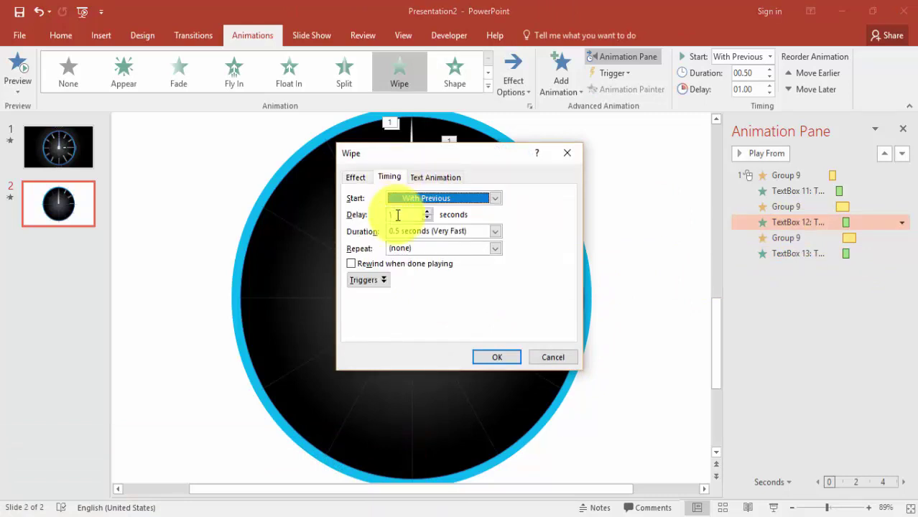
left_click(544, 357)
Set the TEXT 03 label's Wipe animation delay to 1.5 seconds and preview the slide show
double_click(798, 253)
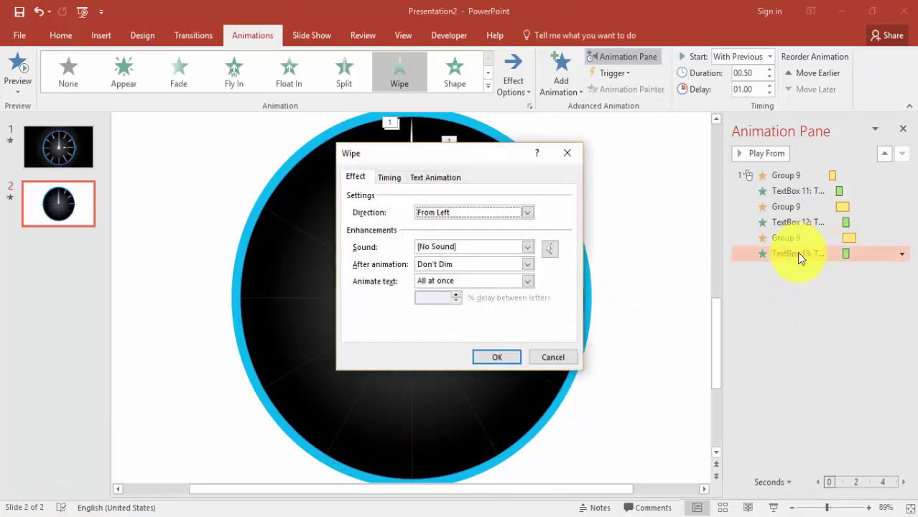
left_click(389, 177)
left_click(428, 215)
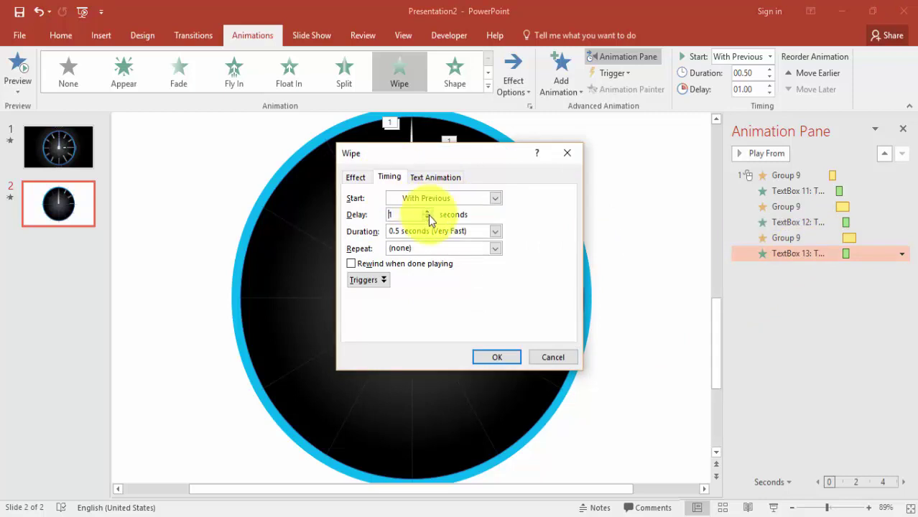
left_click(428, 211)
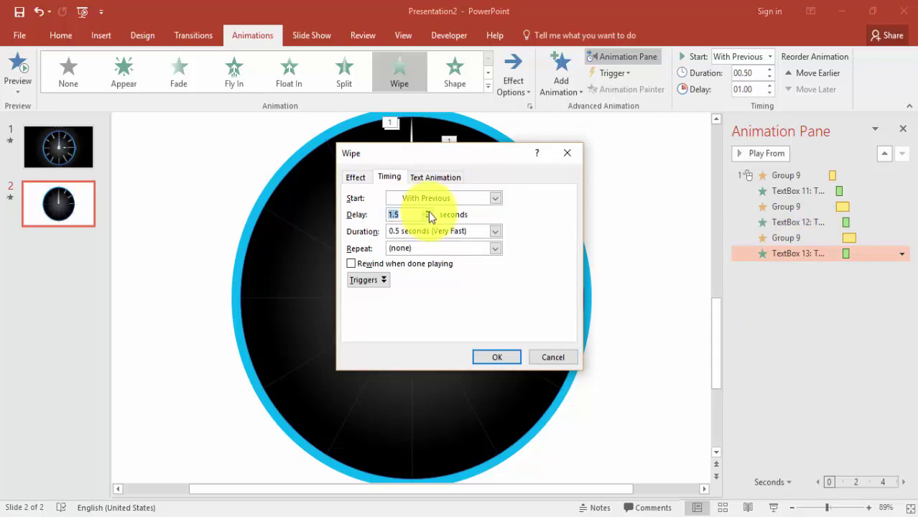
left_click(496, 356)
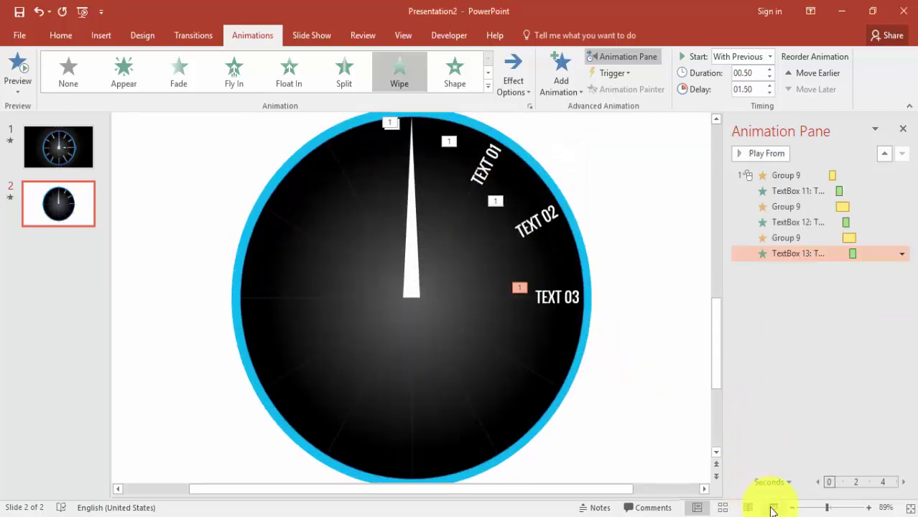
left_click(774, 508)
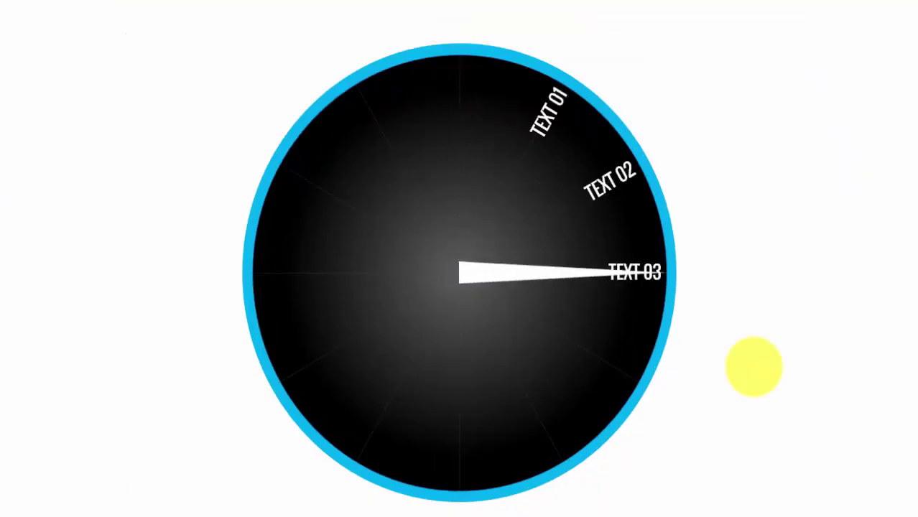
key("Escape")
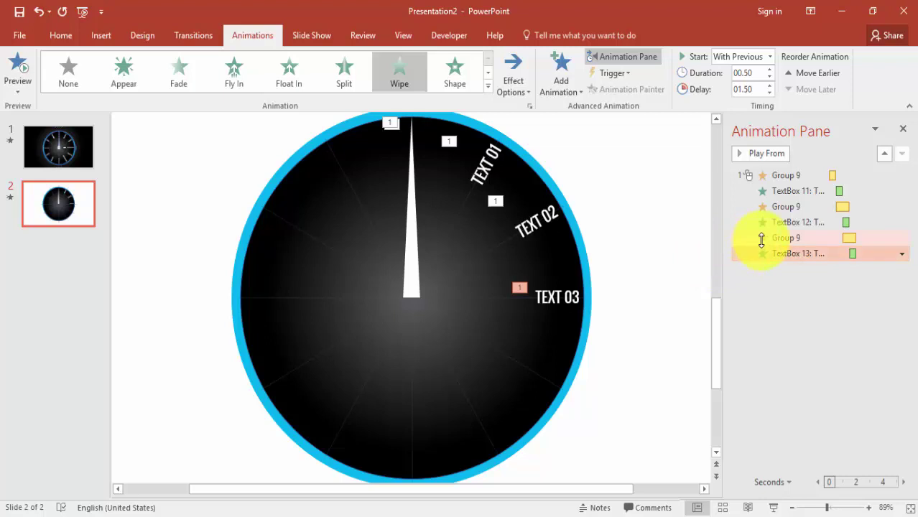
Add a fourth Spin emphasis animation to the clock hand with a custom amount of 30° clockwise
left_click(418, 252)
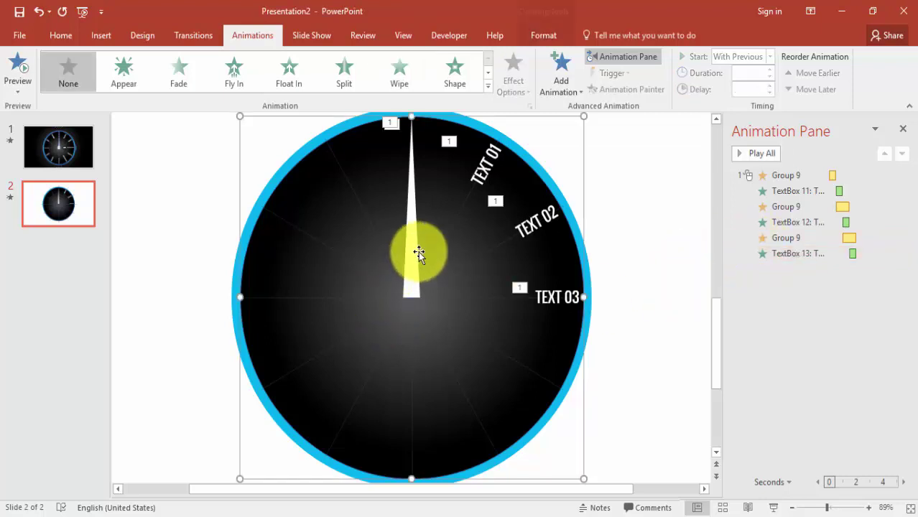
left_click(412, 256)
left_click(564, 90)
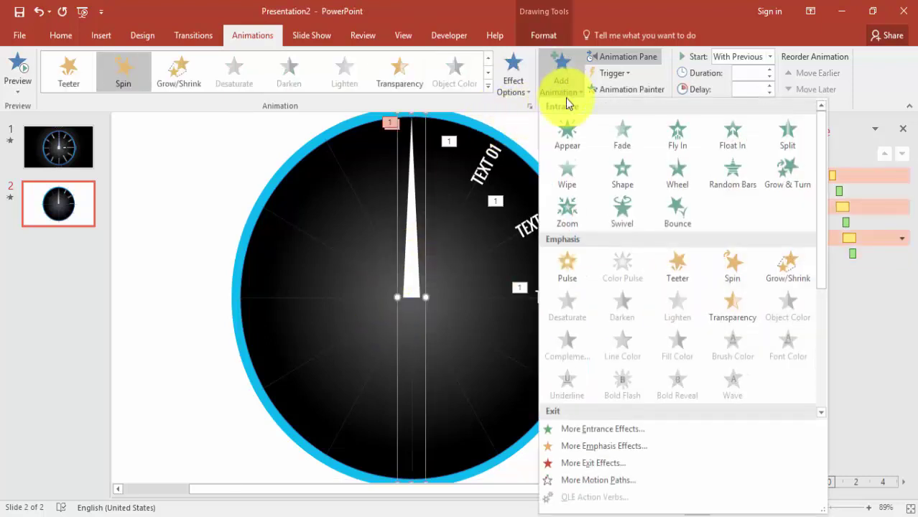
left_click(725, 271)
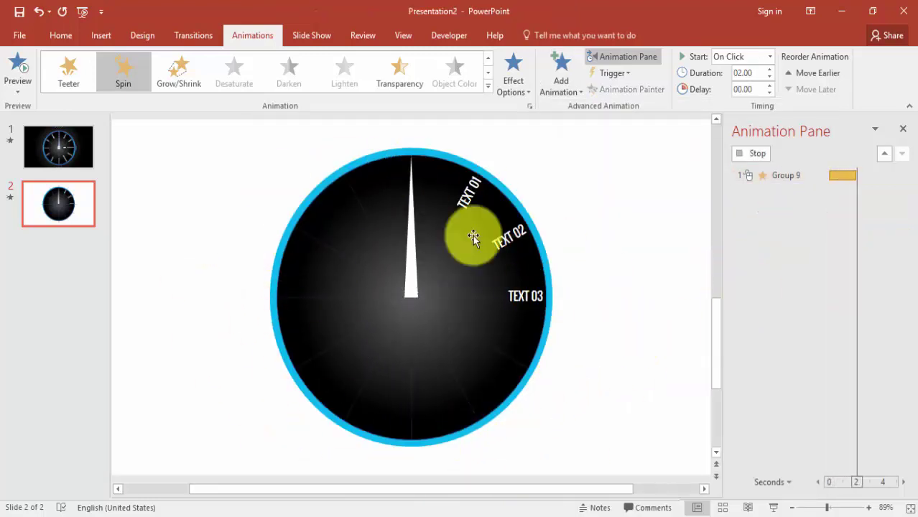
double_click(776, 273)
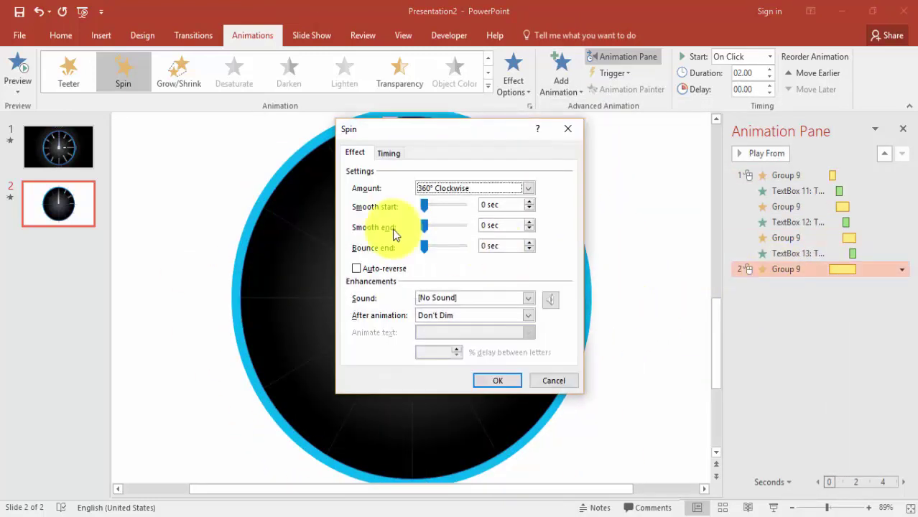
left_click(483, 189)
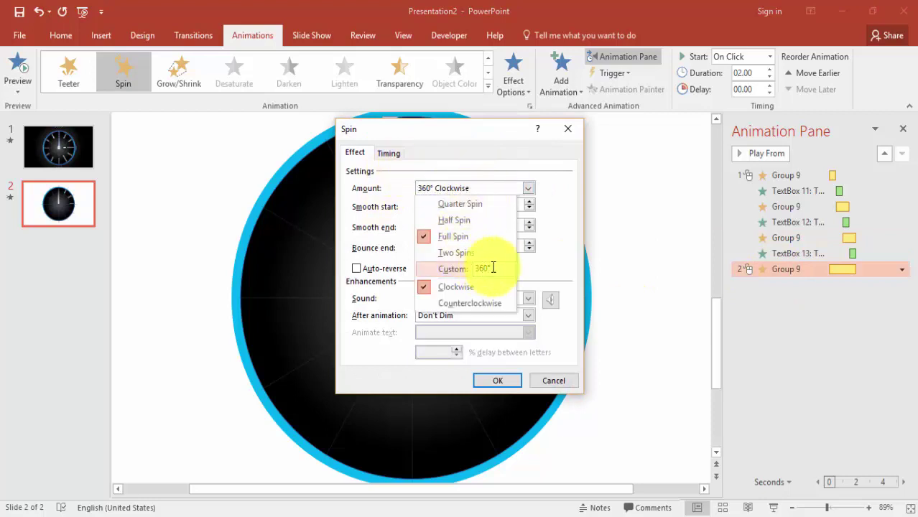
type("30")
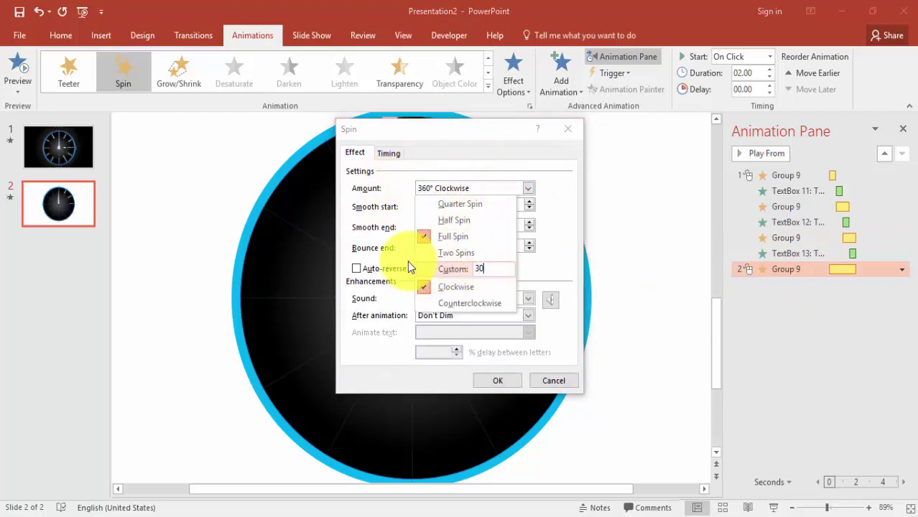
key("Return")
Set the fourth Spin animation to start With Previous with a 1-second duration and 1.5-second delay
left_click(388, 153)
left_click(495, 207)
left_click(445, 257)
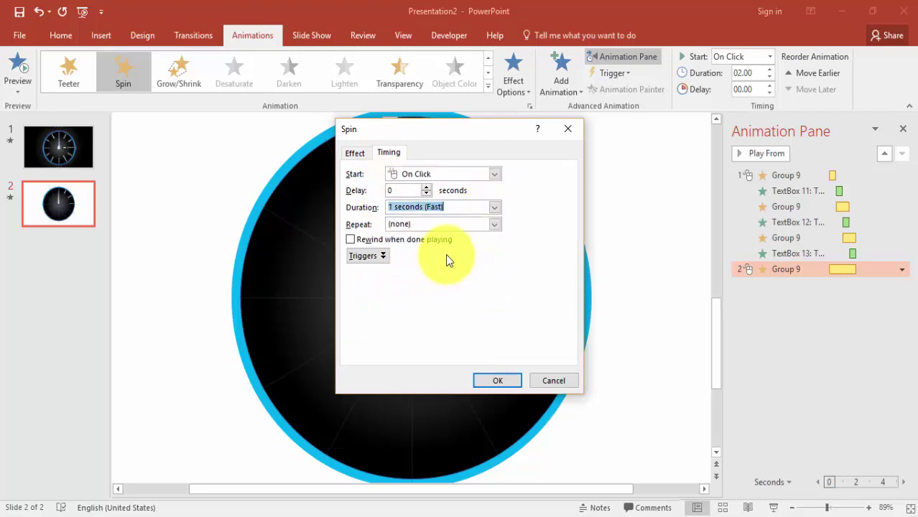
left_click(472, 179)
left_click(431, 198)
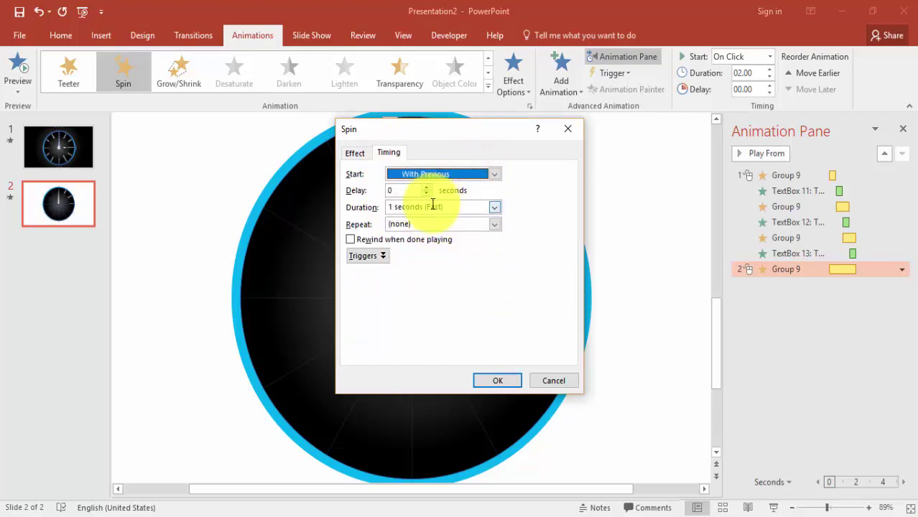
left_click(426, 186)
left_click(485, 379)
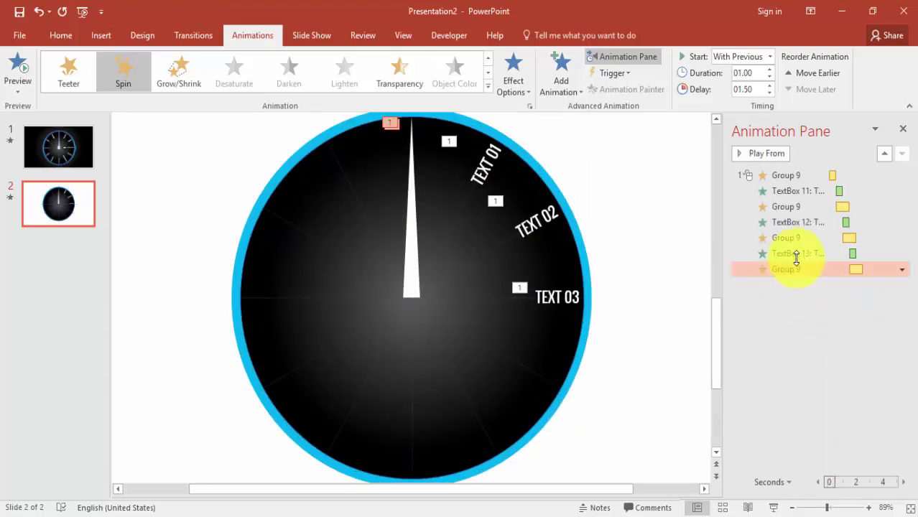
Compare the timing settings of the clock hand's third and fourth Spin animations
double_click(795, 238)
left_click(389, 153)
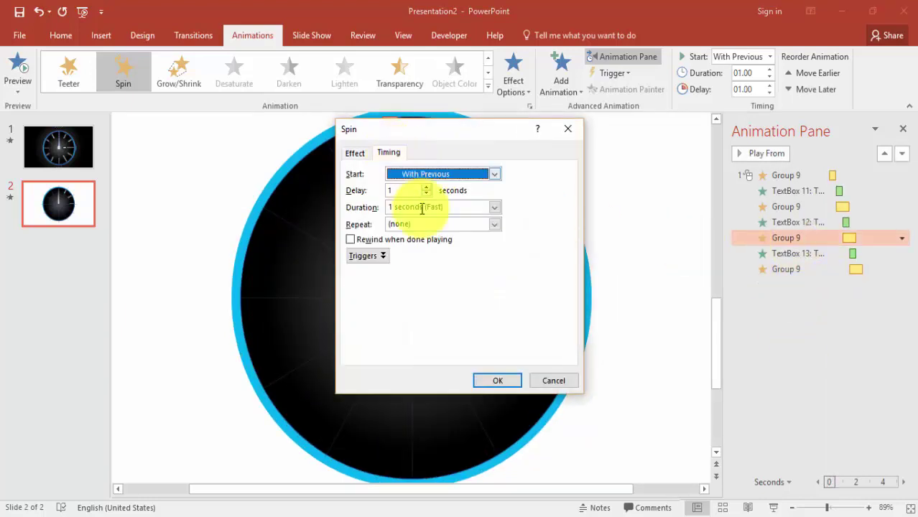
left_click(551, 382)
double_click(785, 269)
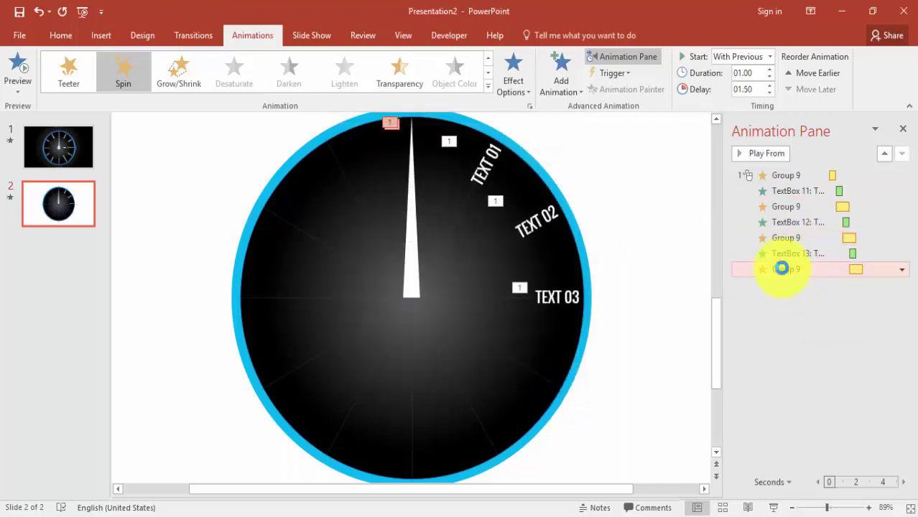
left_click(388, 153)
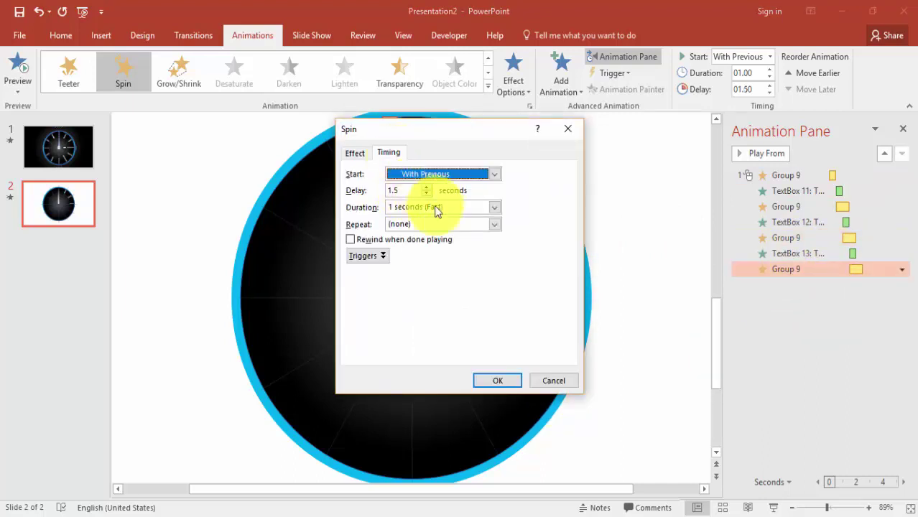
left_click(516, 384)
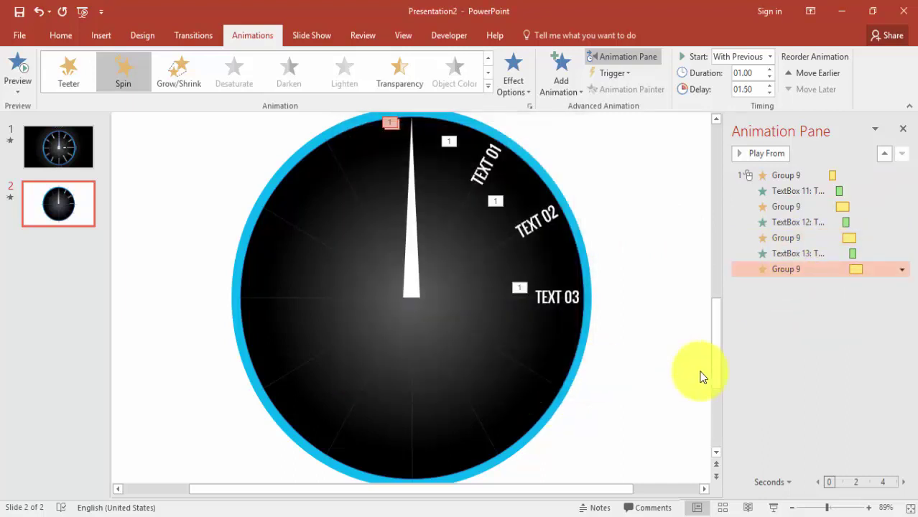
Preview the clock animation from the current slide in the slide show, and clear the selection back in the editor
left_click(774, 508)
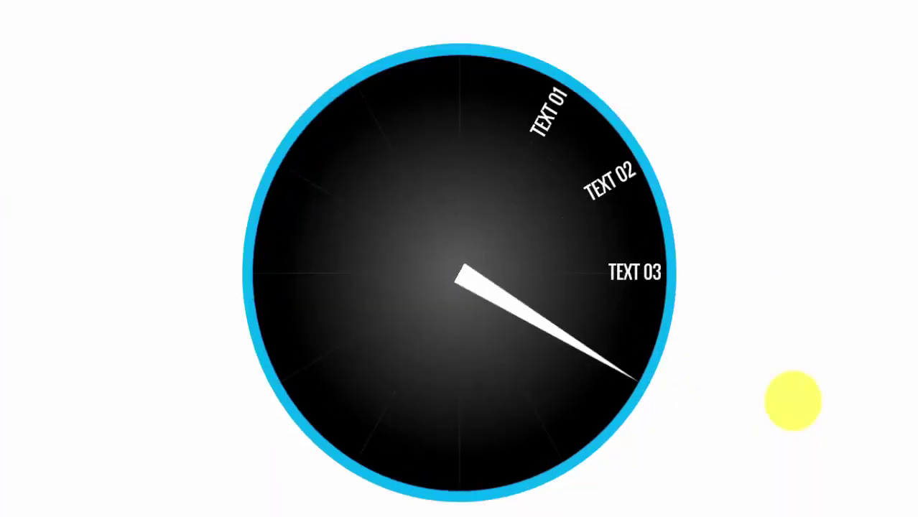
key("Escape")
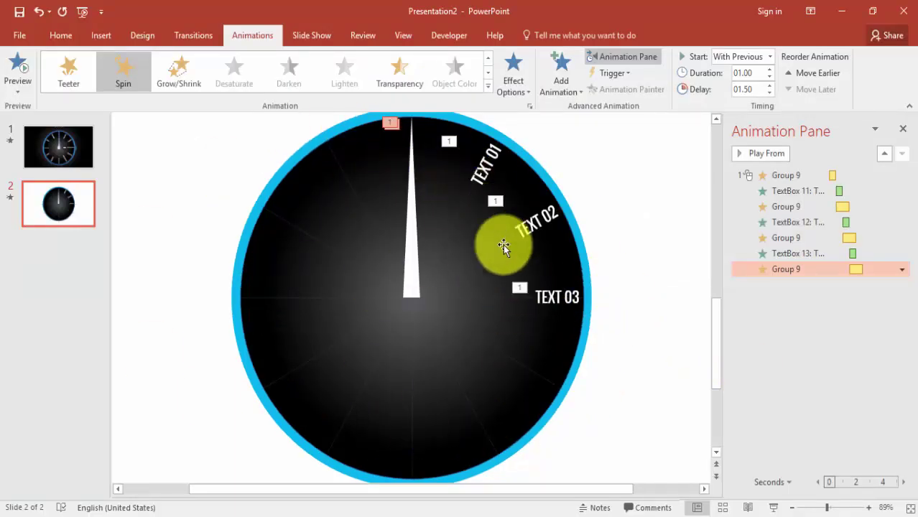
left_click(643, 369)
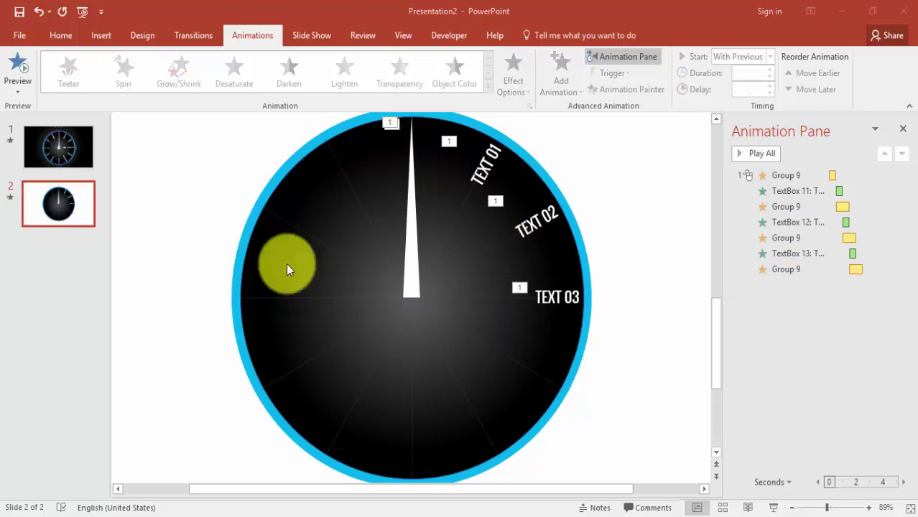